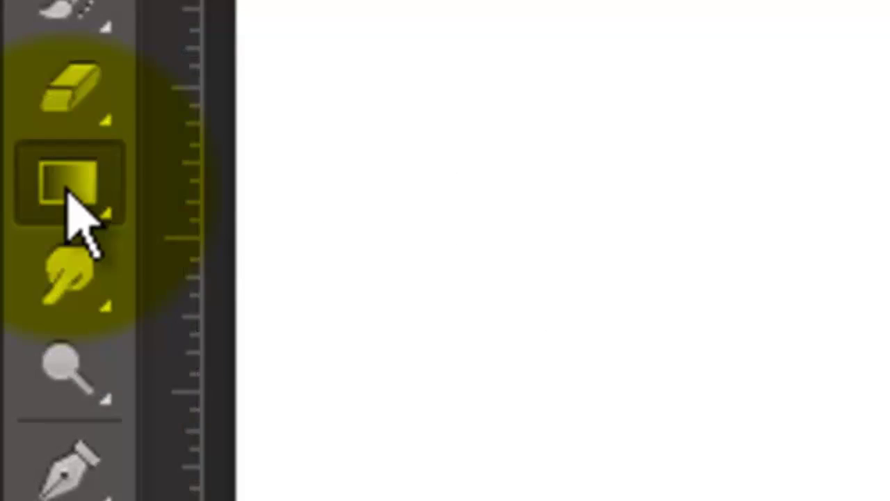
With the Gradient tool, set the gradient's starting stop to HSB 0/0/80 light grey.
click(69, 189)
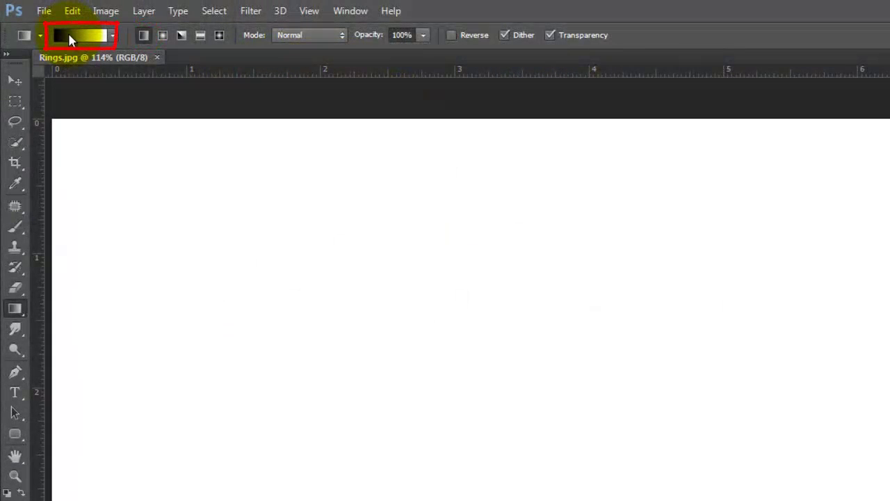
click(70, 37)
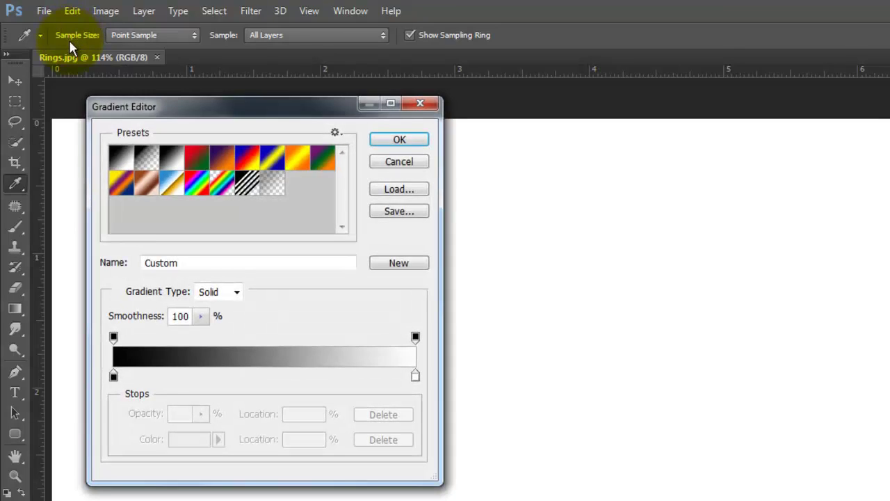
click(113, 376)
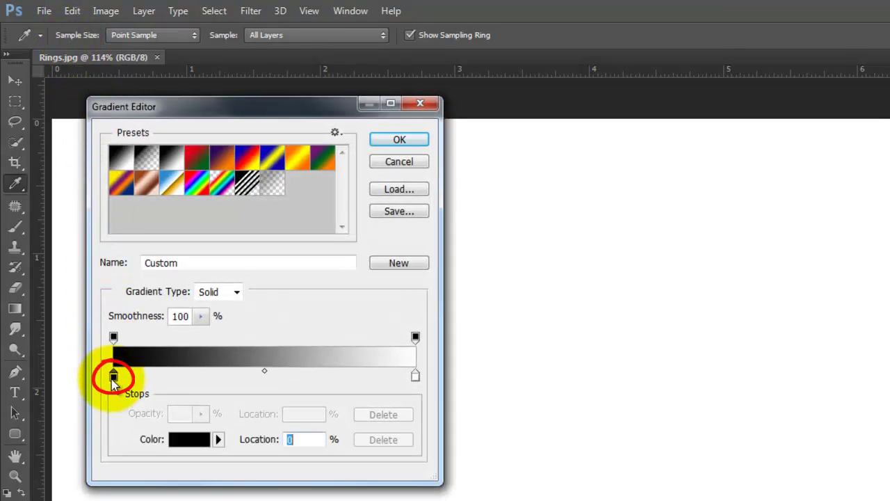
click(176, 440)
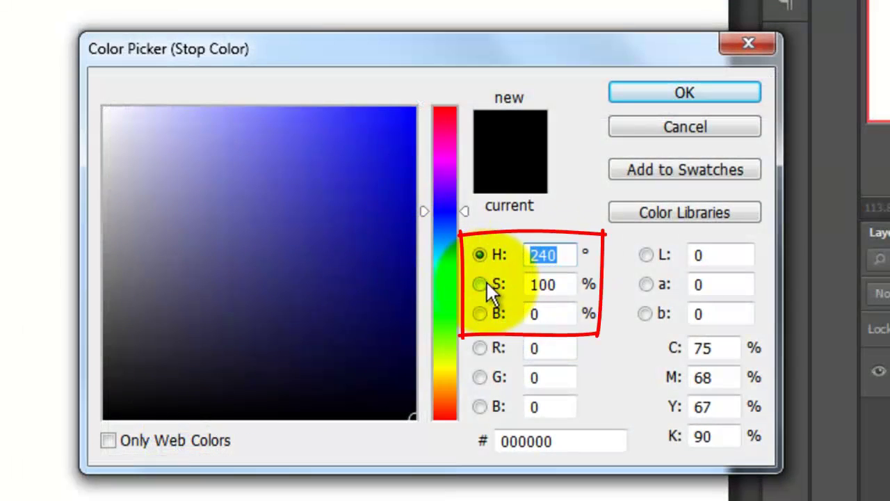
text(0)
key(Tab)
text(0)
key(Tab)
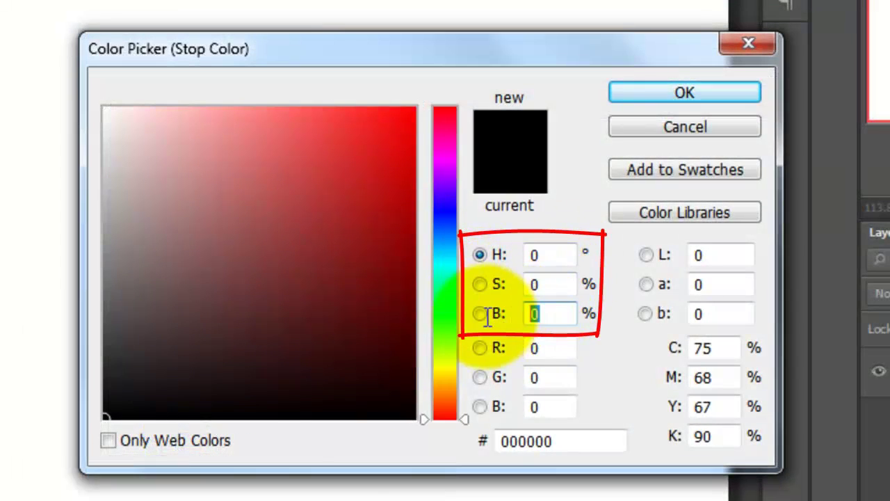
text(80)
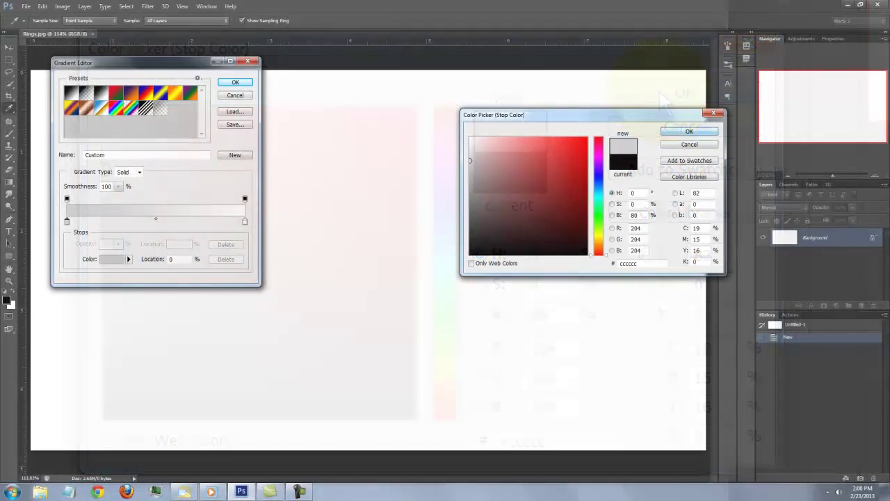
Apply the grey-to-white gradient vertically from the top of the canvas to the bottom.
click(661, 94)
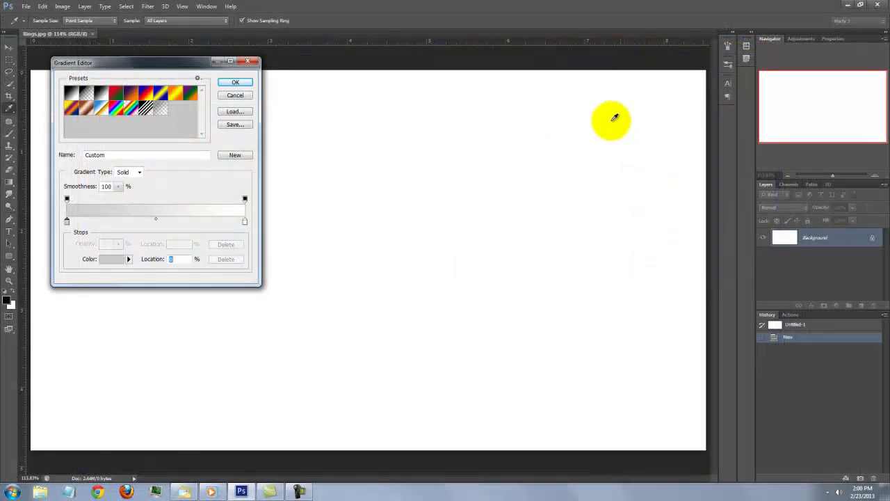
click(235, 84)
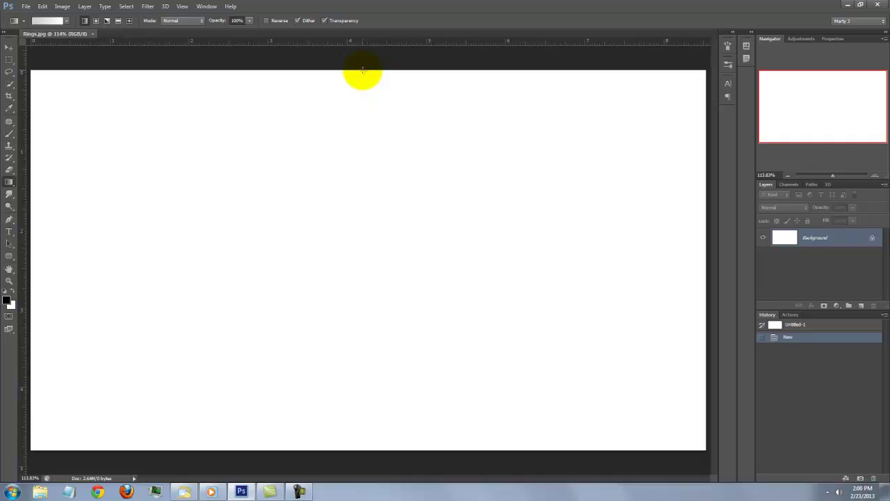
key(shift)
drag(363, 70, 355, 451)
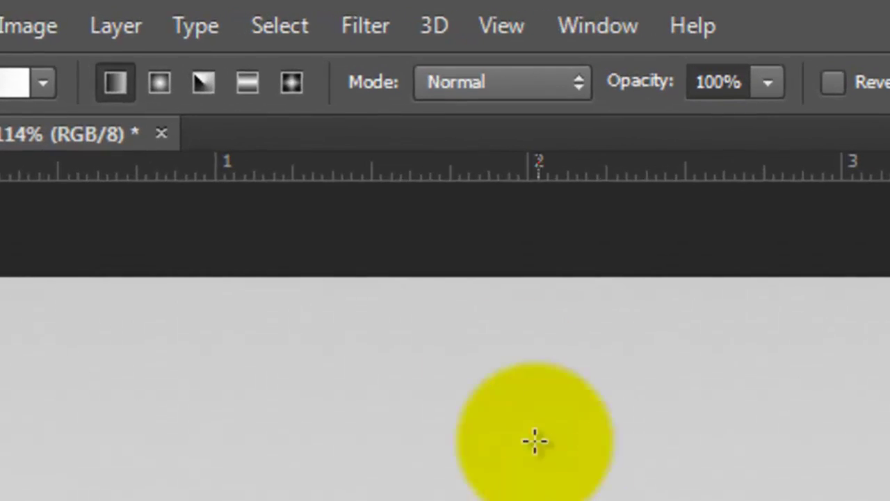
Apply a Lens Correction vignette with amount -100 to the background.
click(366, 28)
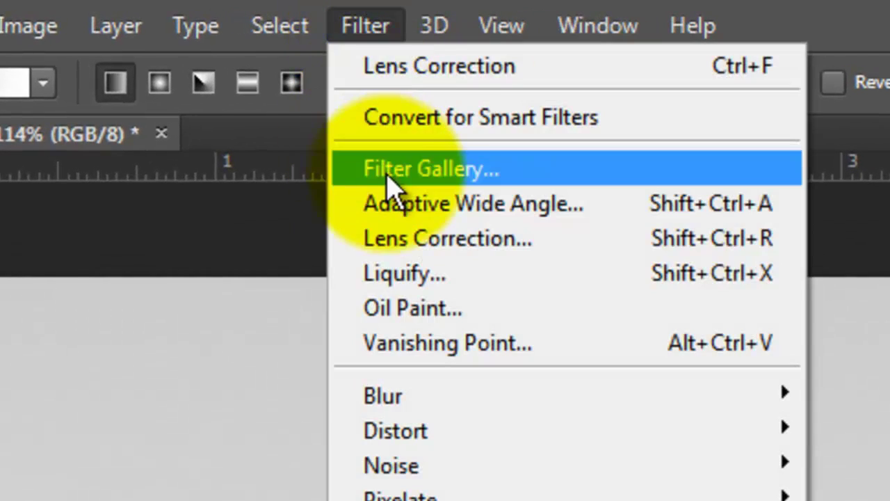
click(411, 228)
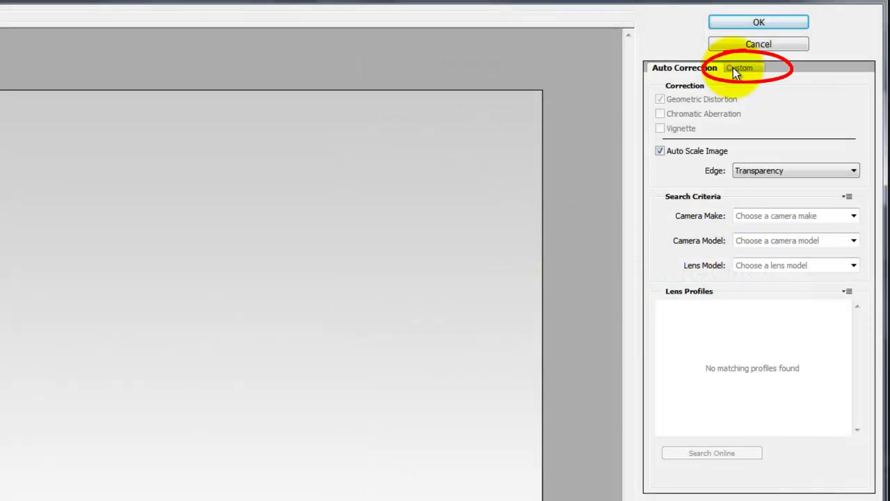
click(736, 67)
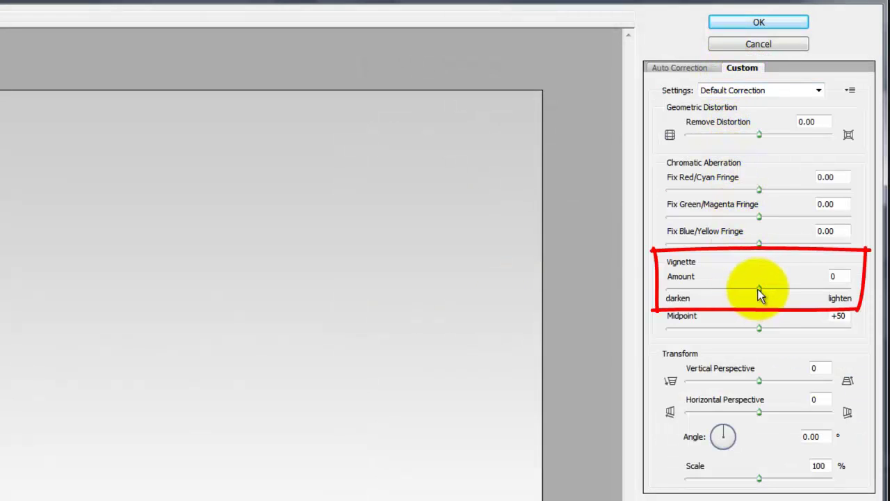
drag(758, 289, 638, 289)
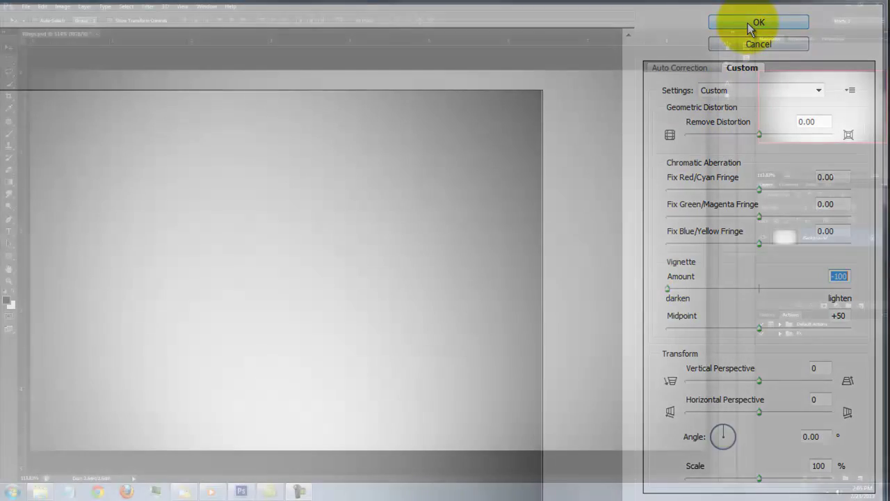
click(747, 22)
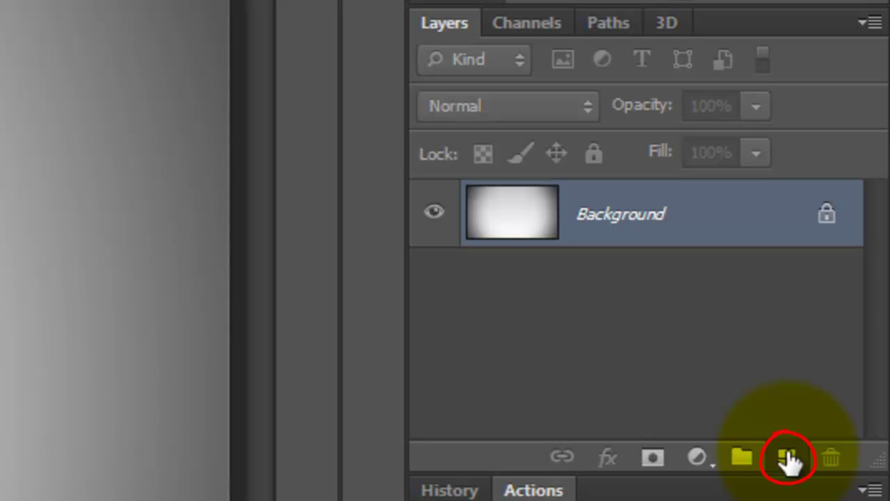
Add a new layer, convert it to a Ring mesh preset, and accept the 3D workspace.
click(788, 458)
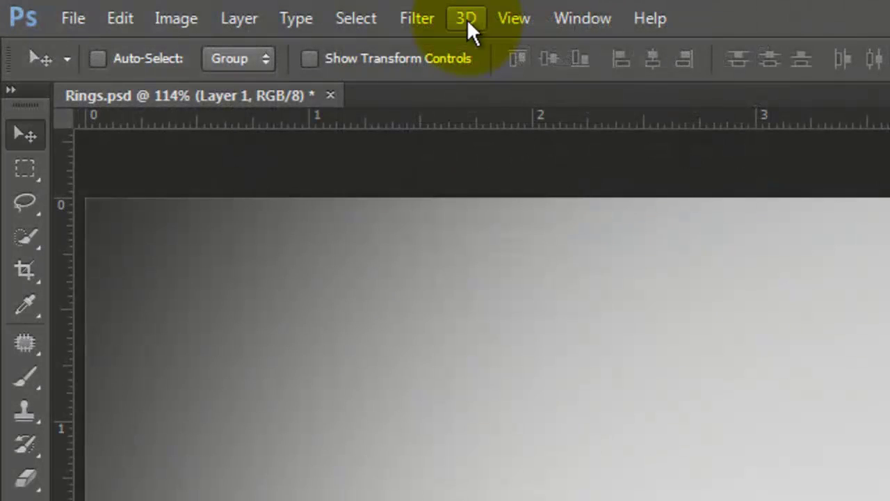
click(467, 19)
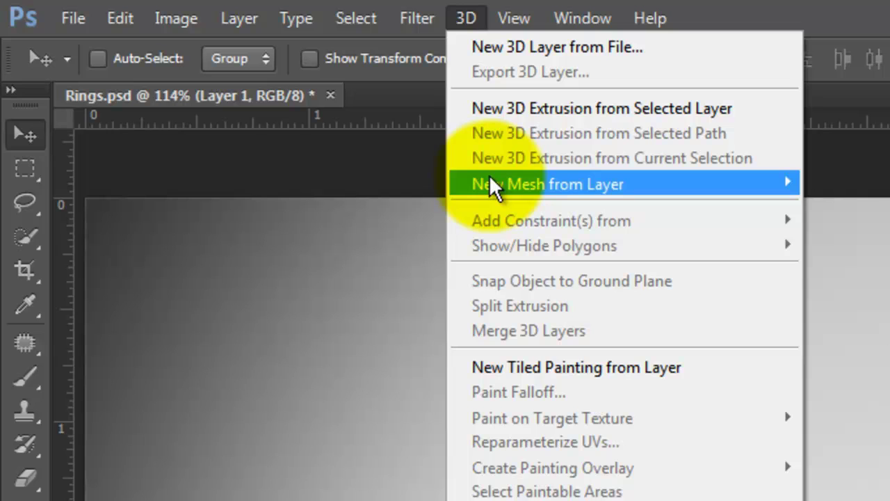
mouse_move(480, 183)
mouse_move(390, 210)
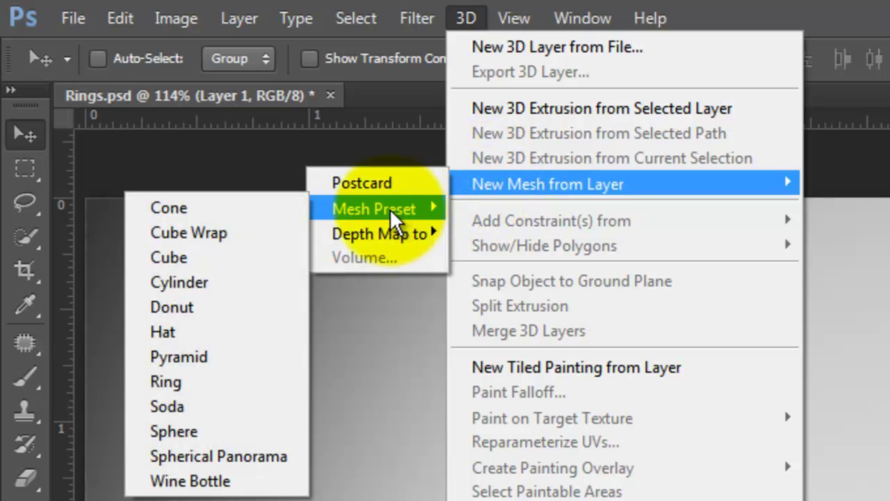
click(189, 382)
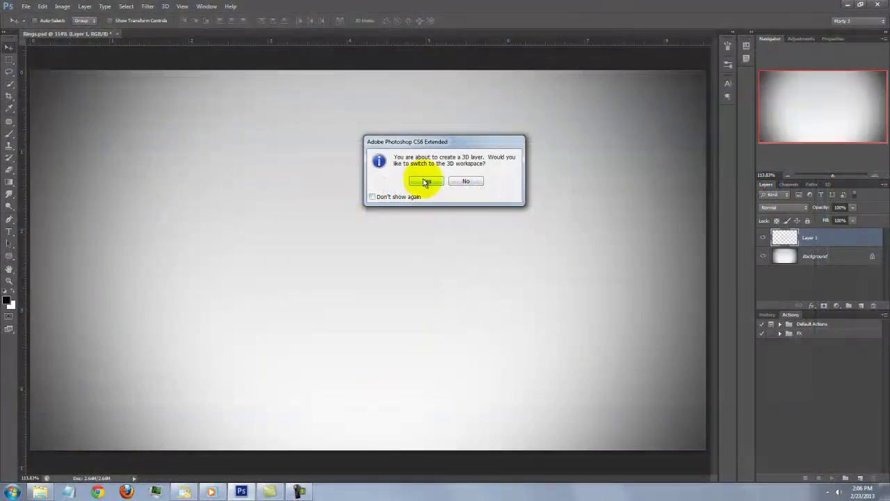
click(347, 306)
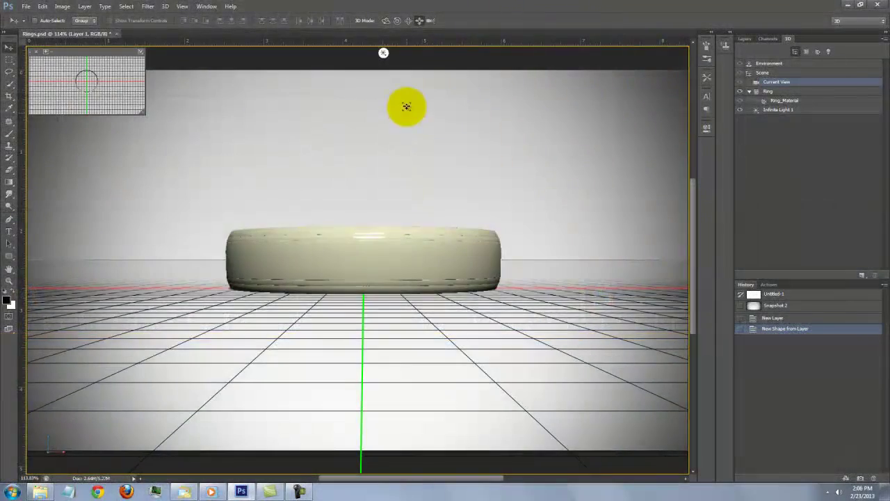
Slide the ring back in the 3D view so it appears smaller and more distant.
drag(406, 104, 408, 3)
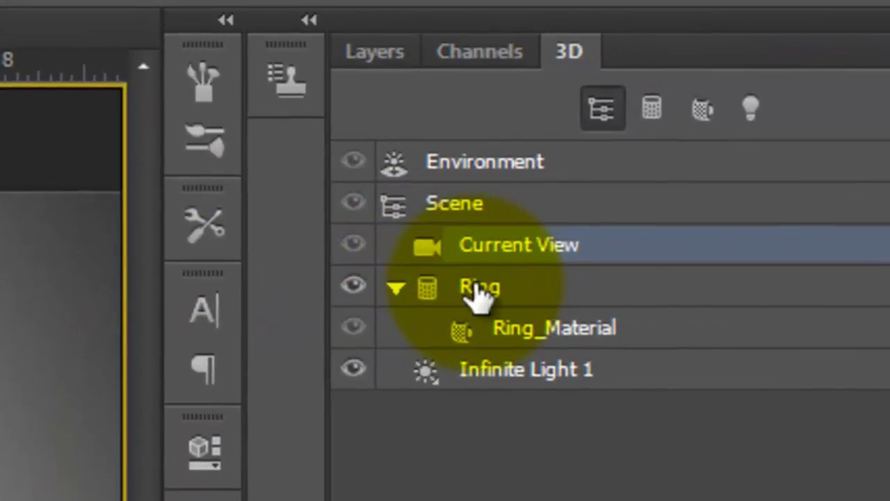
Select the Ring mesh, drag it upward off the ground, then return to Current View.
click(480, 290)
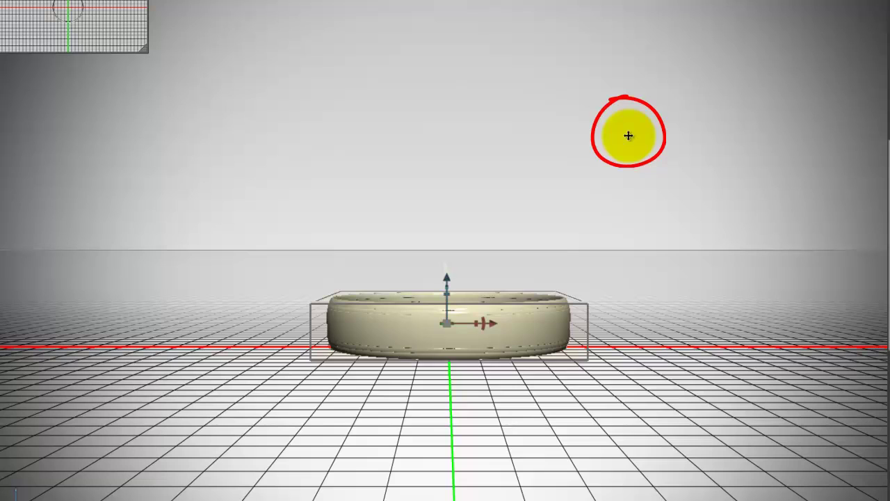
drag(627, 108, 627, 42)
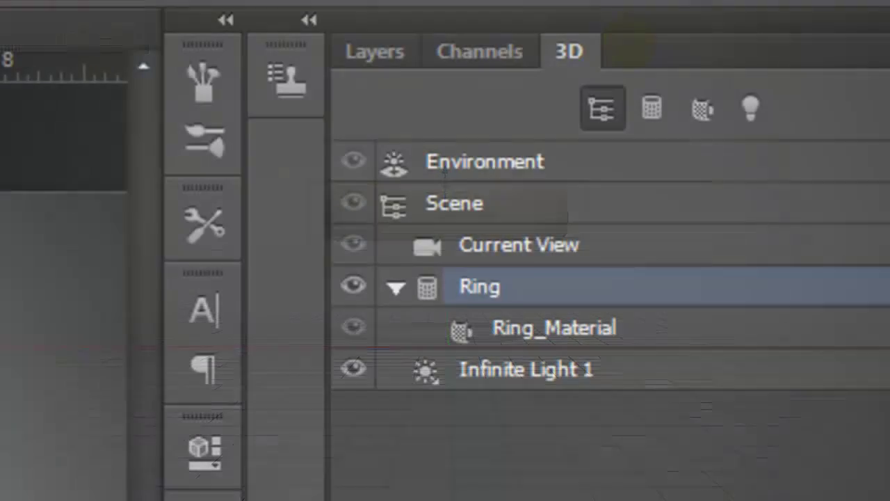
click(524, 244)
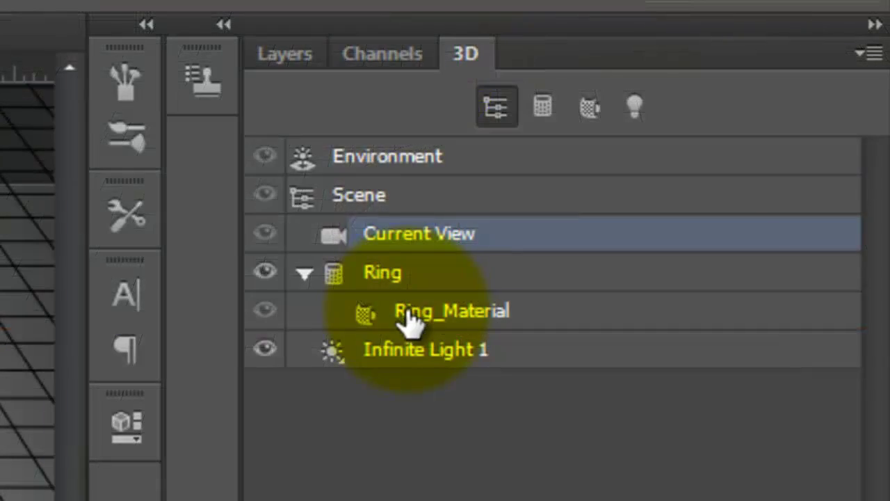
Give Ring_Material a gold diffuse colour ffba00 and a yellow specular colour ffcd05.
click(410, 317)
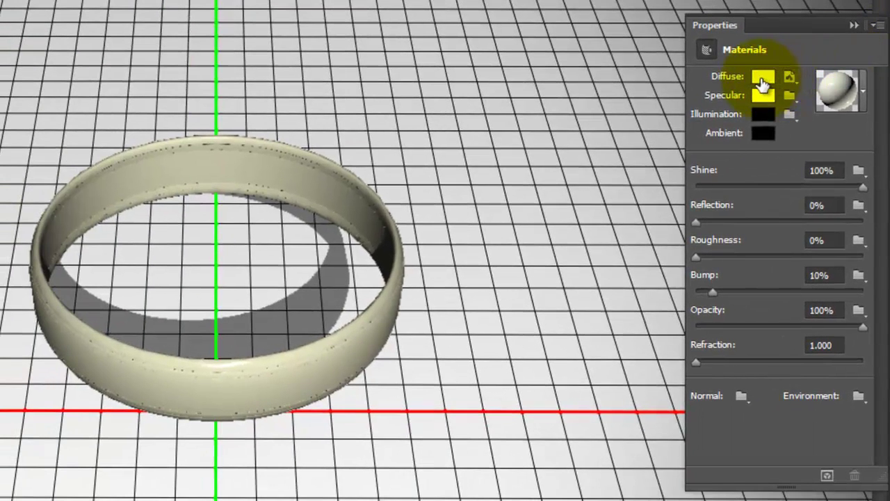
click(763, 82)
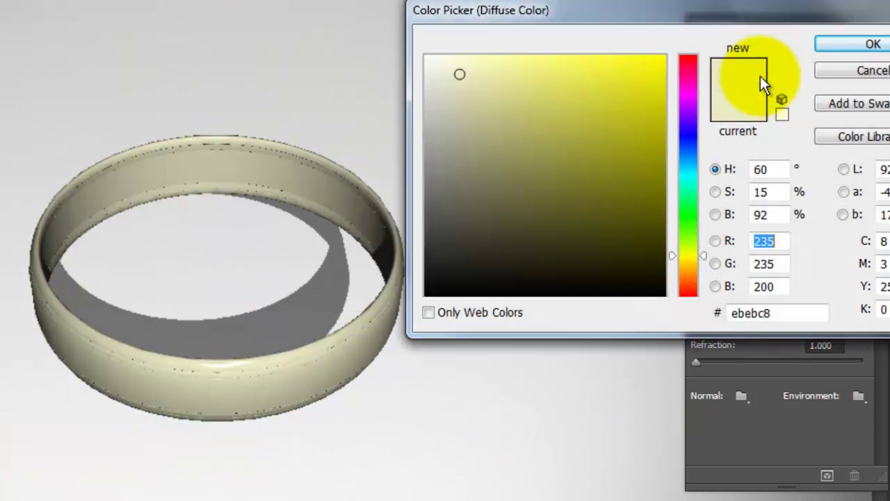
double_click(765, 313)
text(ffba00)
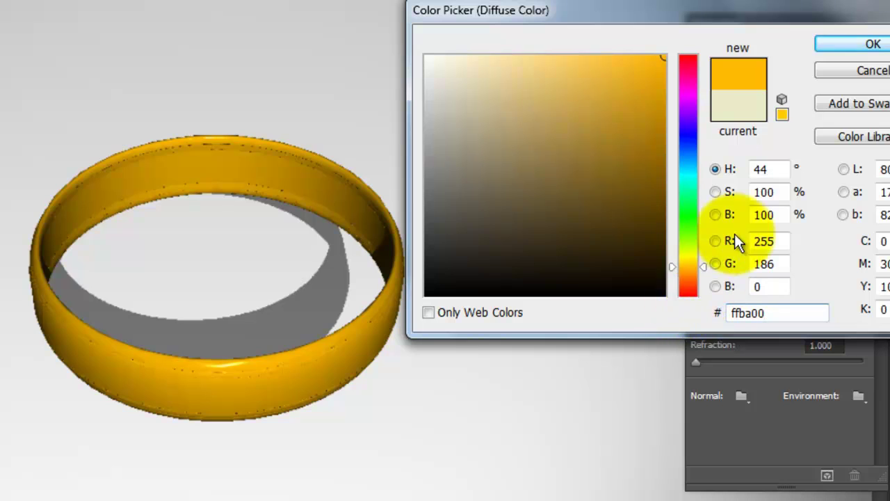
click(852, 44)
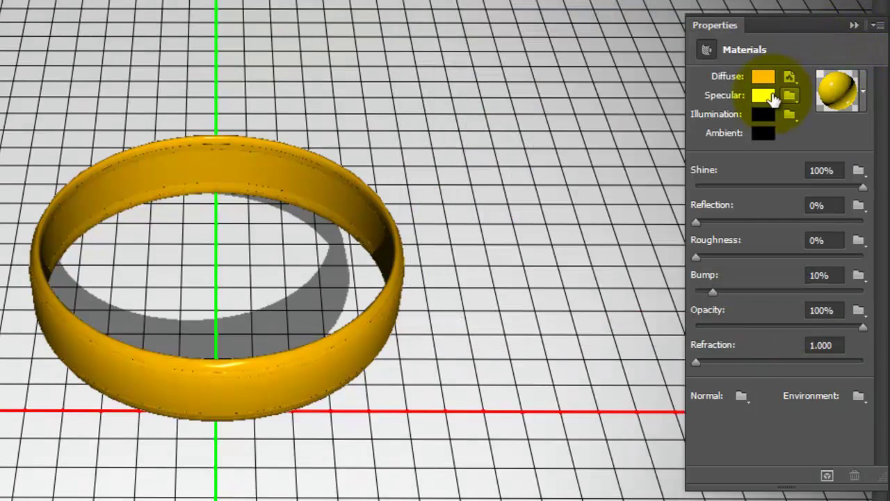
click(765, 97)
double_click(759, 312)
text(ffcd)
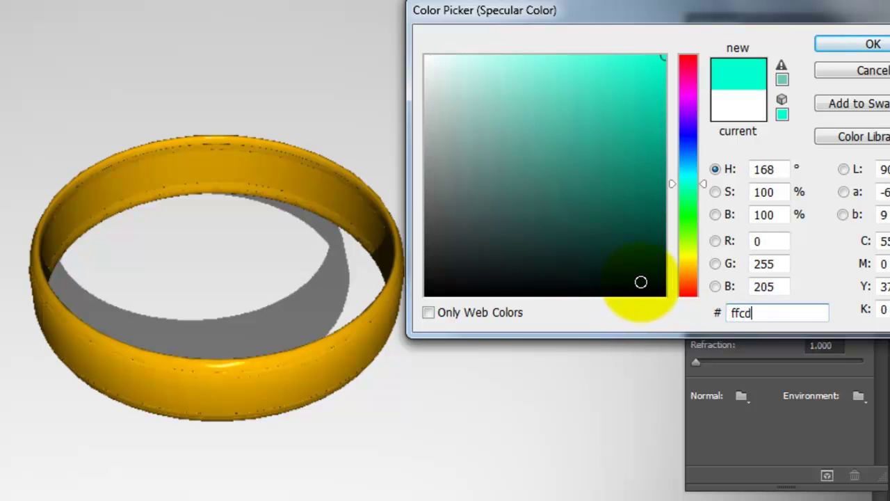
text(05)
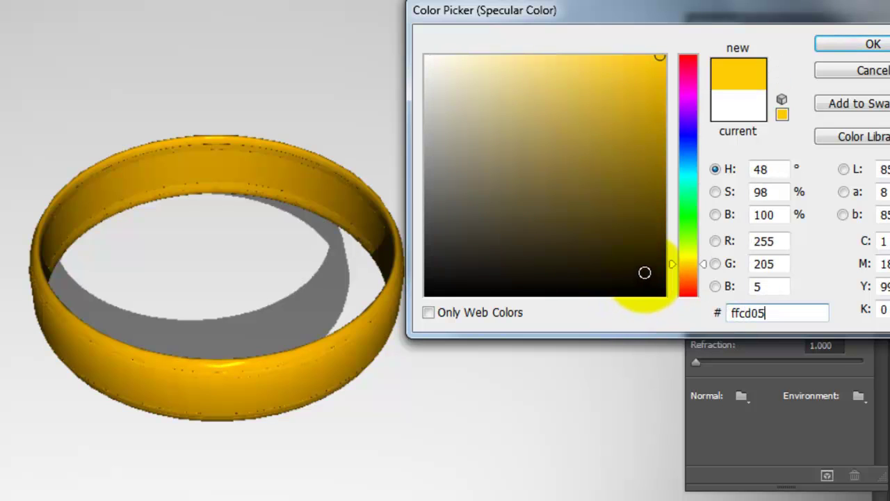
click(870, 43)
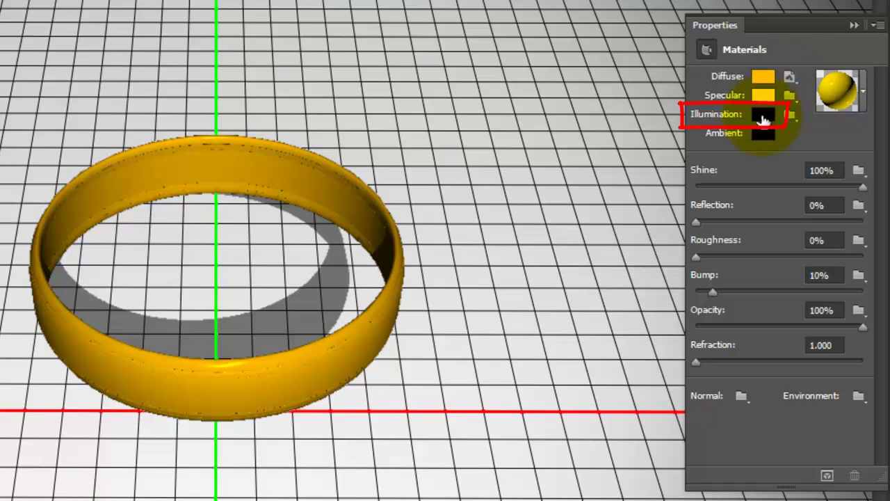
Set the material's illumination colour to 191711 and its ambient colour to ffd200.
click(763, 114)
click(765, 313)
text(1)
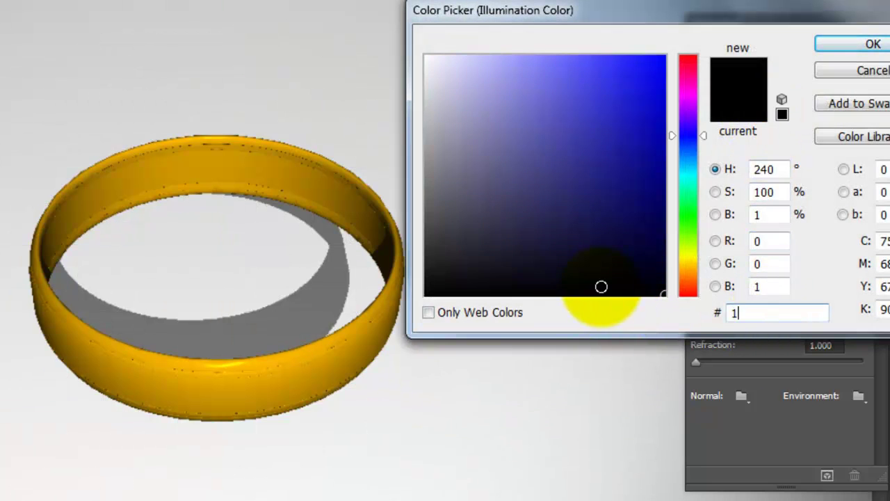
text(91711)
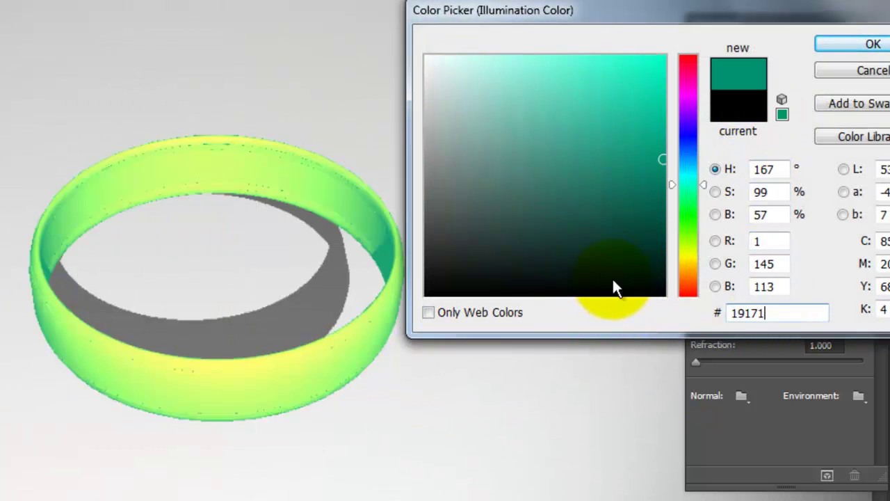
click(862, 43)
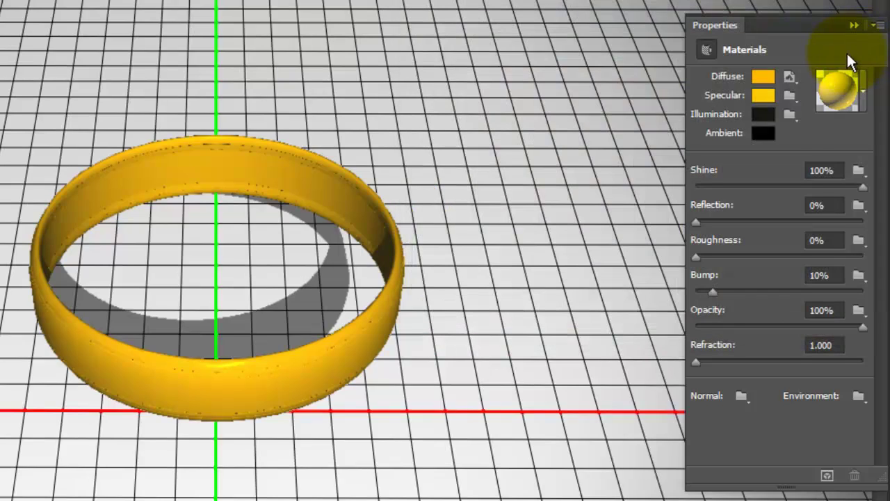
click(761, 134)
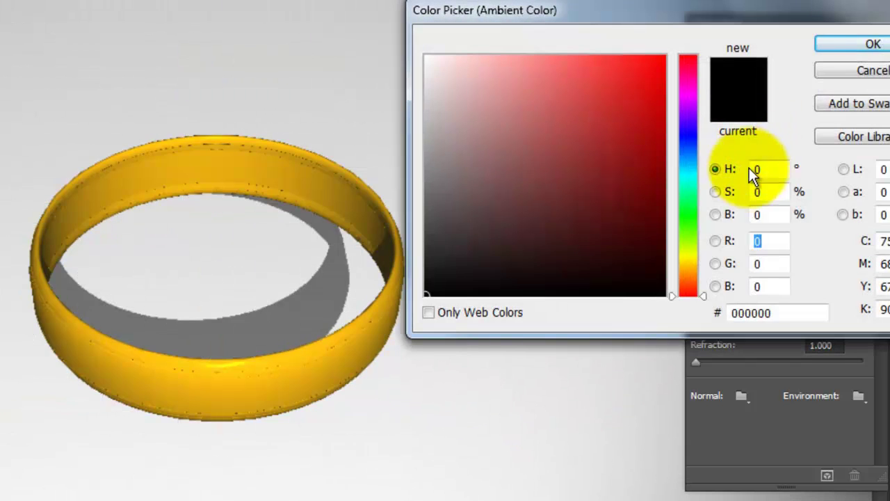
click(785, 313)
text(ffd200)
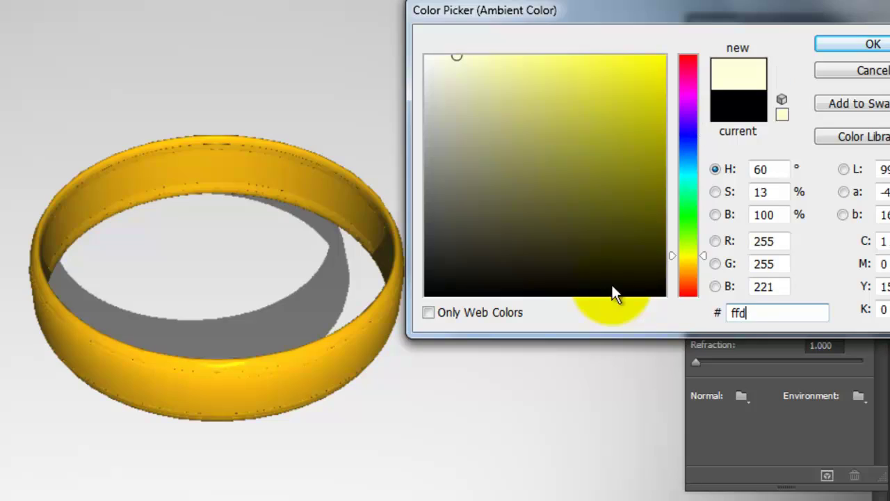
click(860, 45)
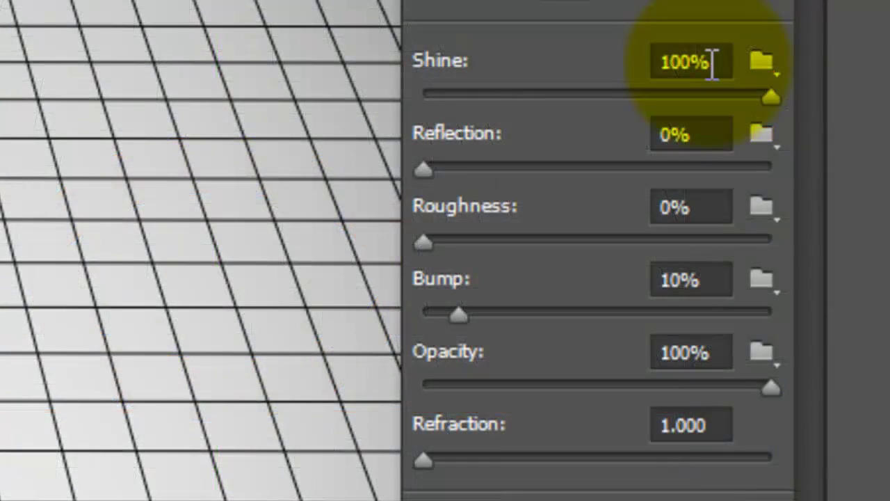
Set the ring material to Shine 50%, Reflection 100%, Bump 0% and Refraction 3.000.
double_click(711, 63)
text(5)
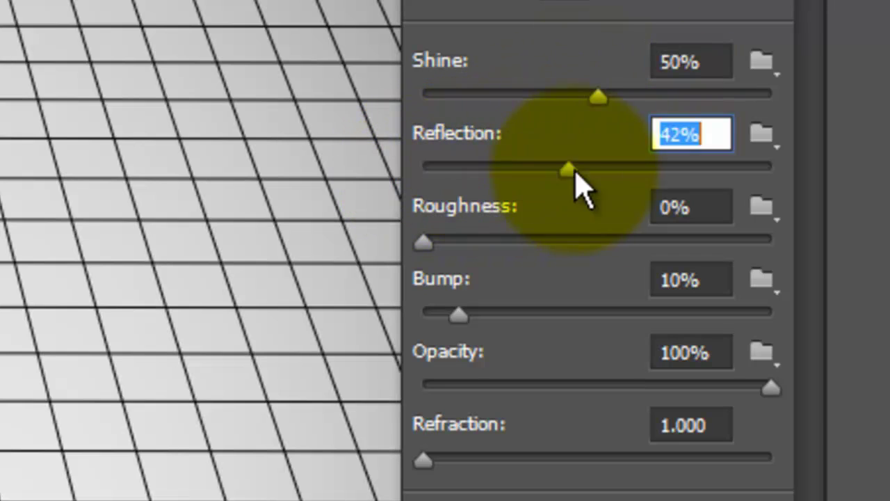
drag(594, 171, 793, 171)
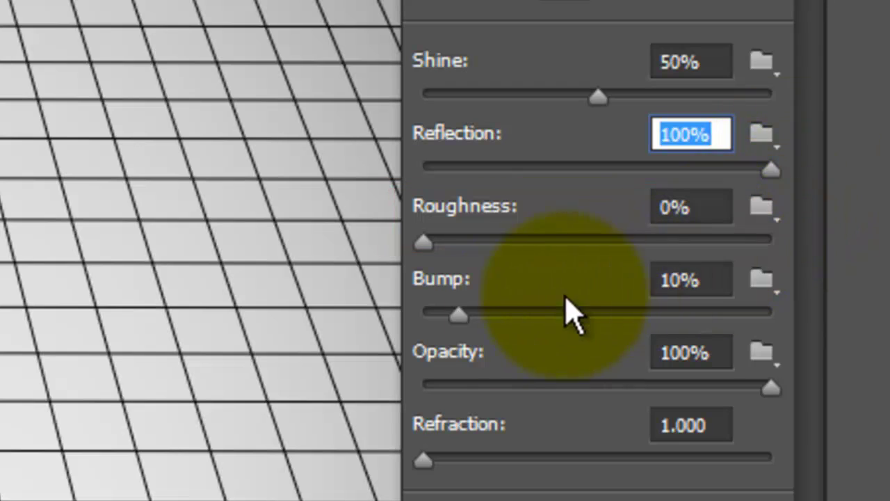
drag(456, 315, 393, 327)
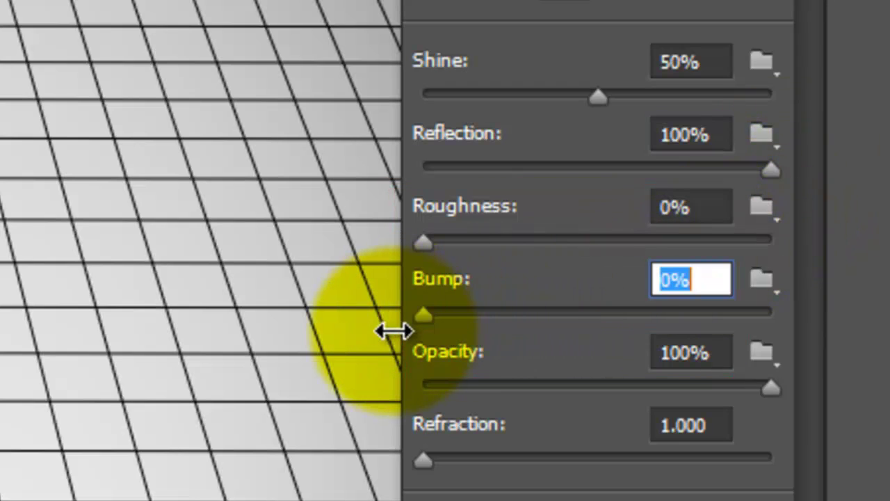
drag(423, 459, 795, 463)
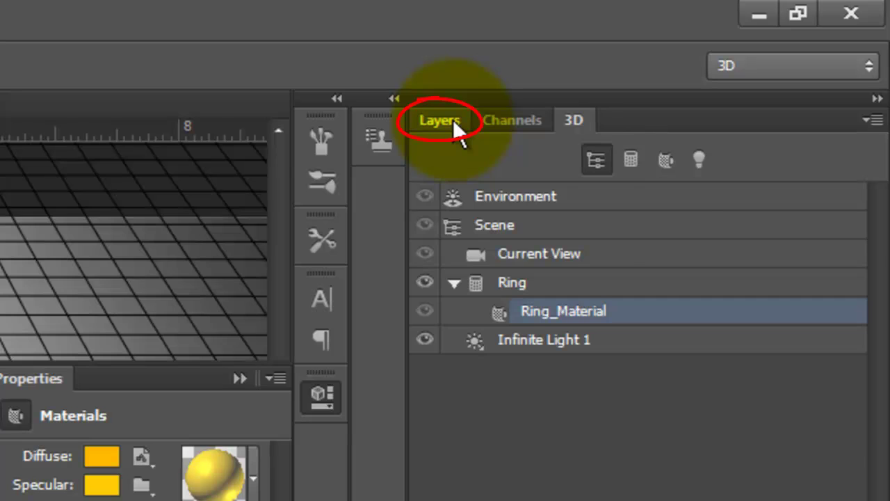
Duplicate Layer 1 with Ctrl+J and select both Layer 1 and Layer 1 copy.
click(453, 119)
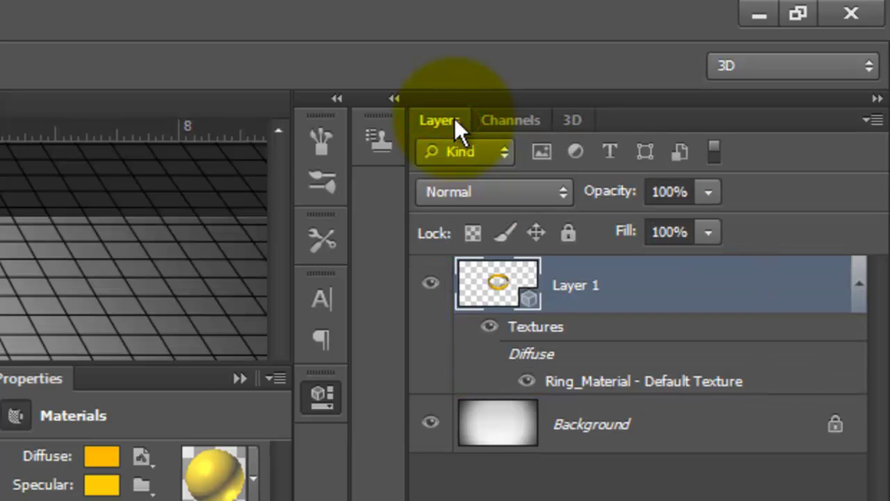
key(ctrl+j)
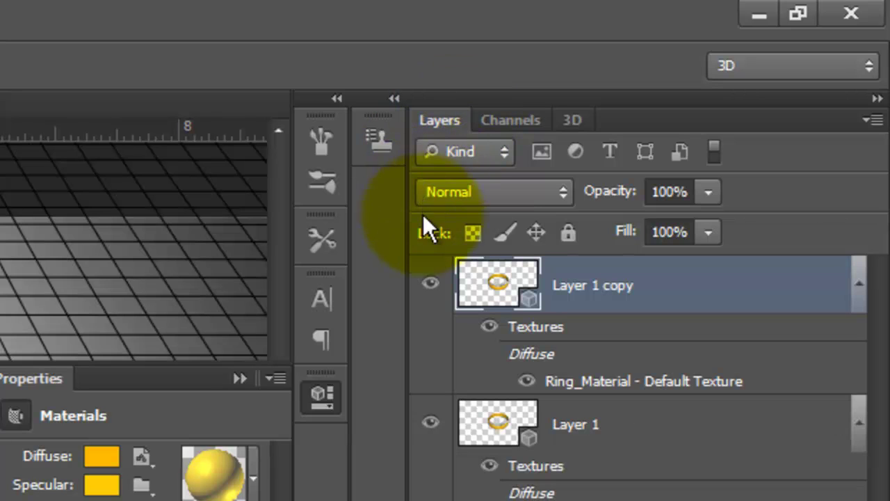
shift+click(482, 426)
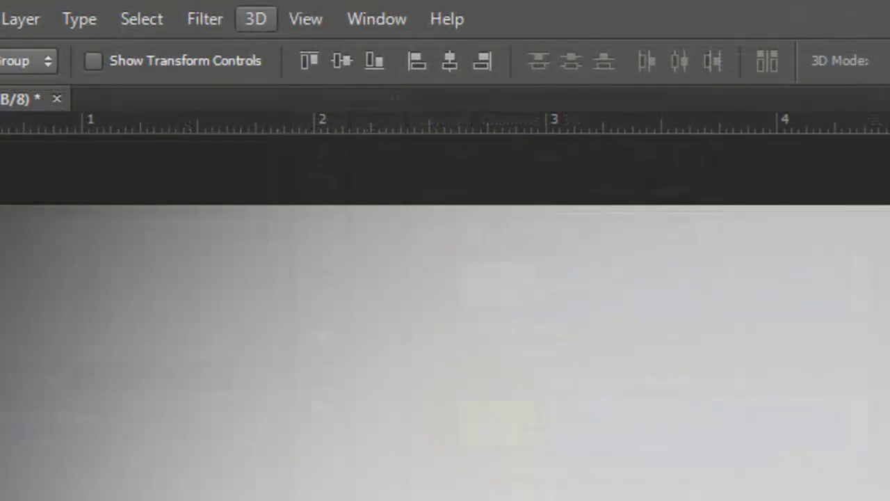
click(255, 19)
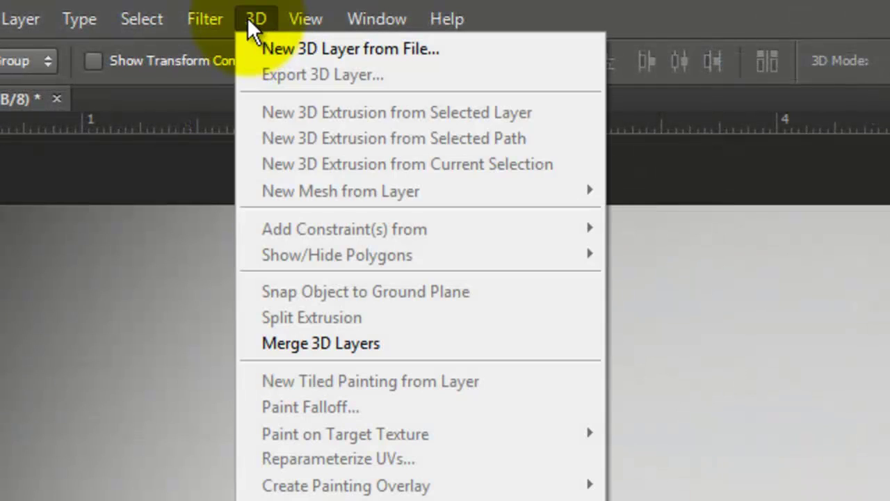
Merge 3D Layers, expand both ring layers in the 3D panel, and set the preview view to Left.
click(322, 343)
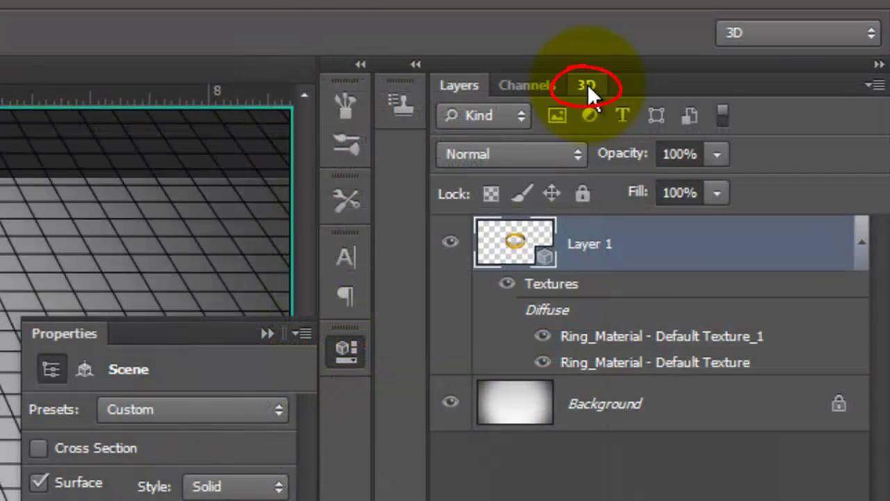
click(588, 84)
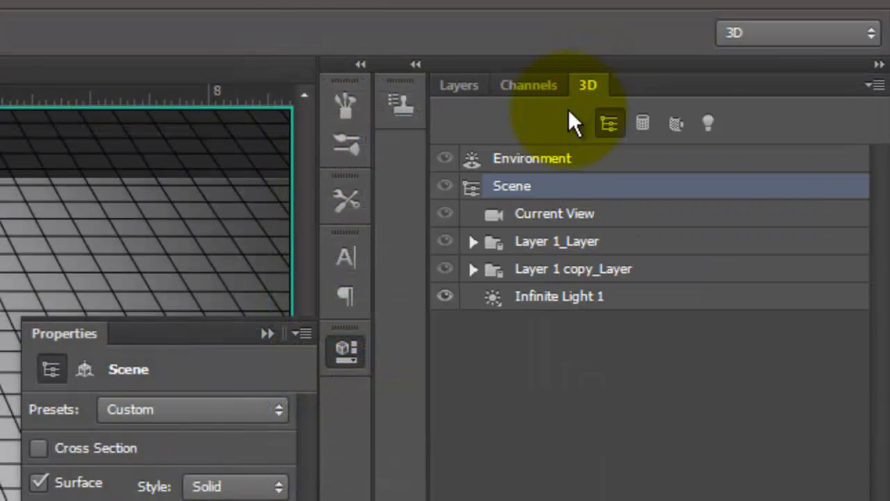
click(473, 243)
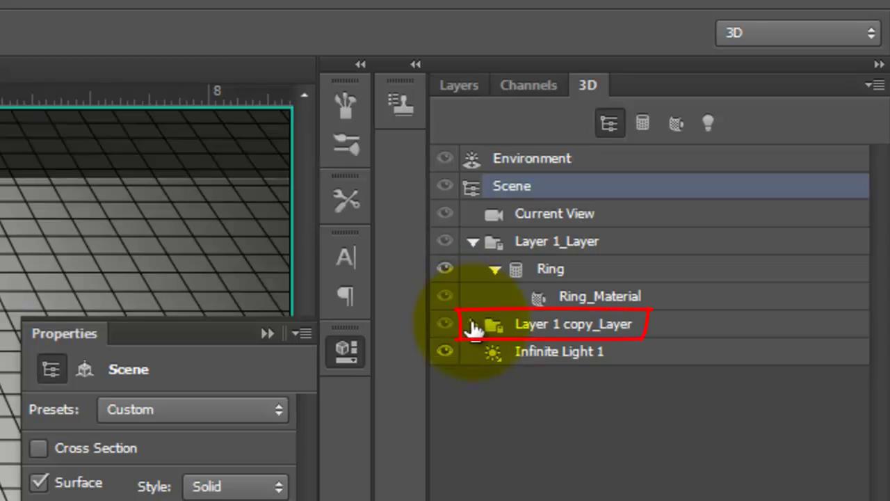
click(473, 327)
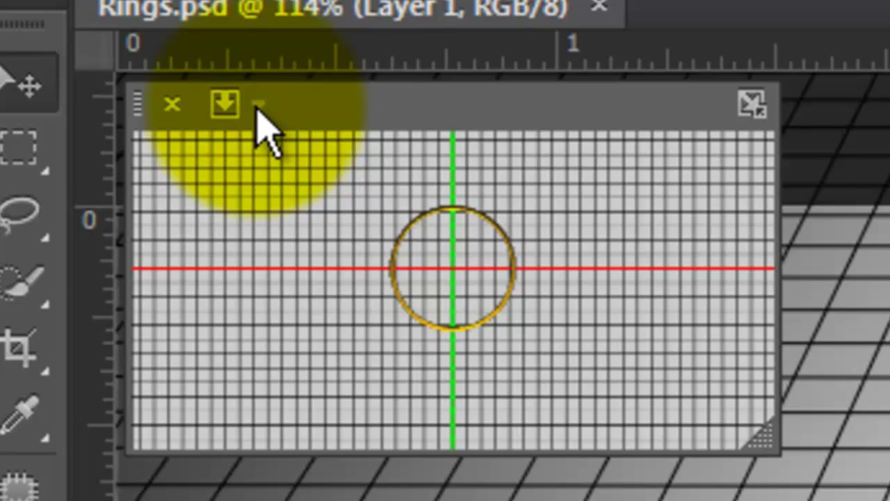
click(51, 52)
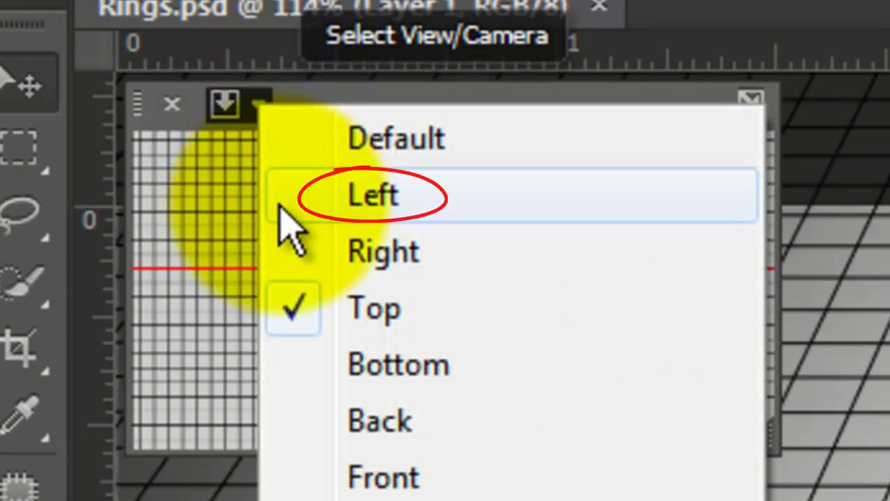
click(282, 195)
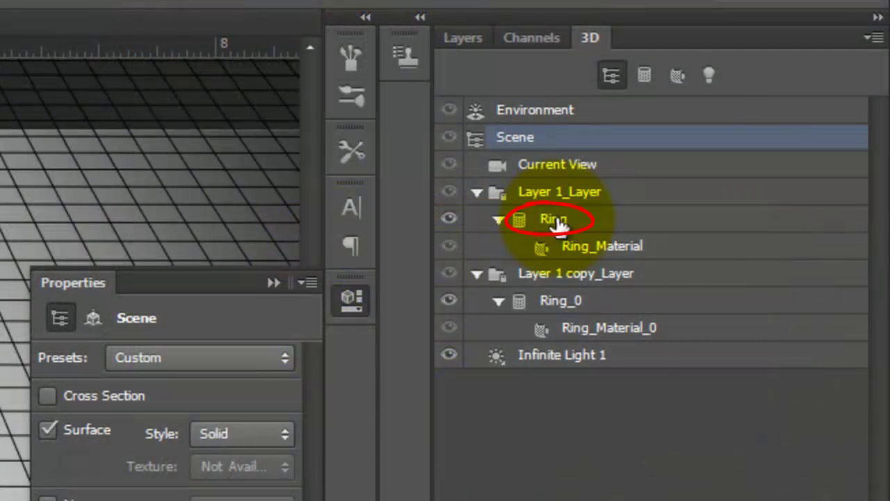
Move the second ring right to overlap the first, then rotate it upright so they interlock.
click(554, 220)
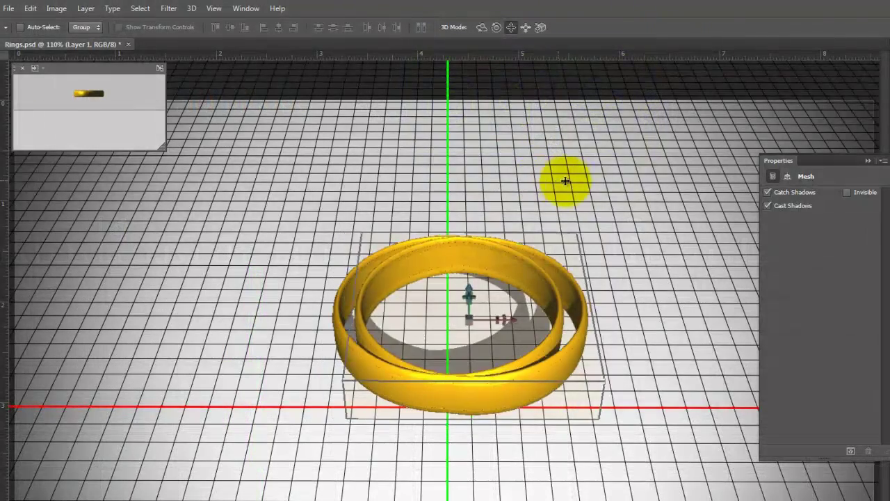
drag(565, 181, 654, 181)
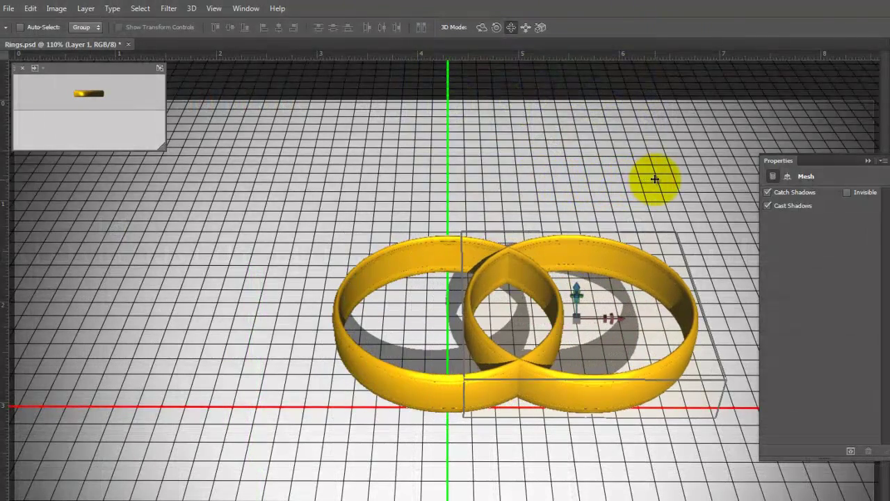
click(481, 28)
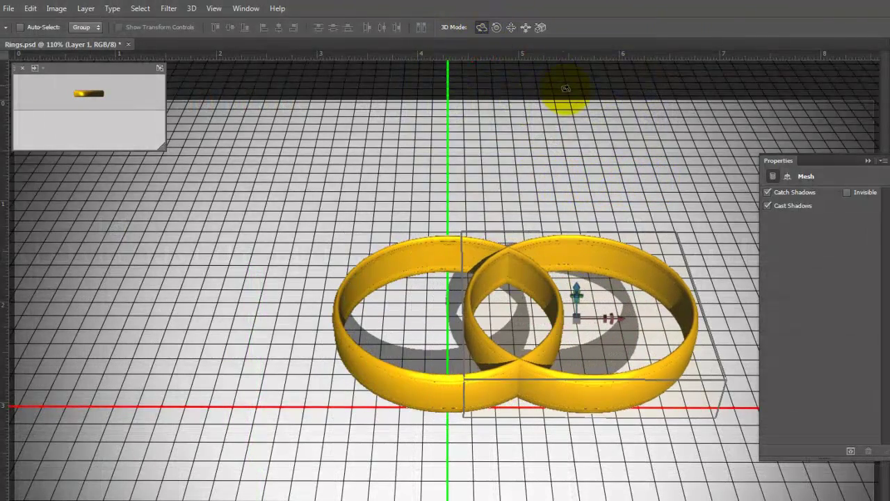
drag(571, 113, 558, 248)
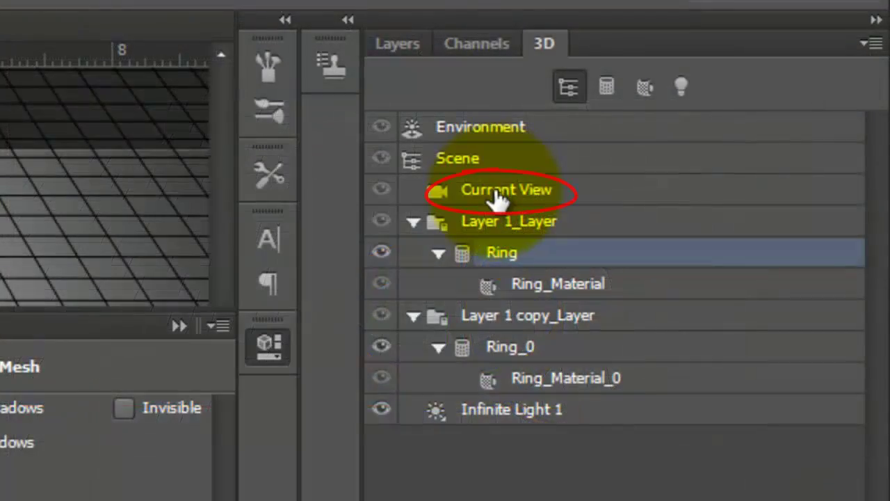
Select Current View, then orbit and pan the camera for a closer, more frontal view of the rings.
click(496, 198)
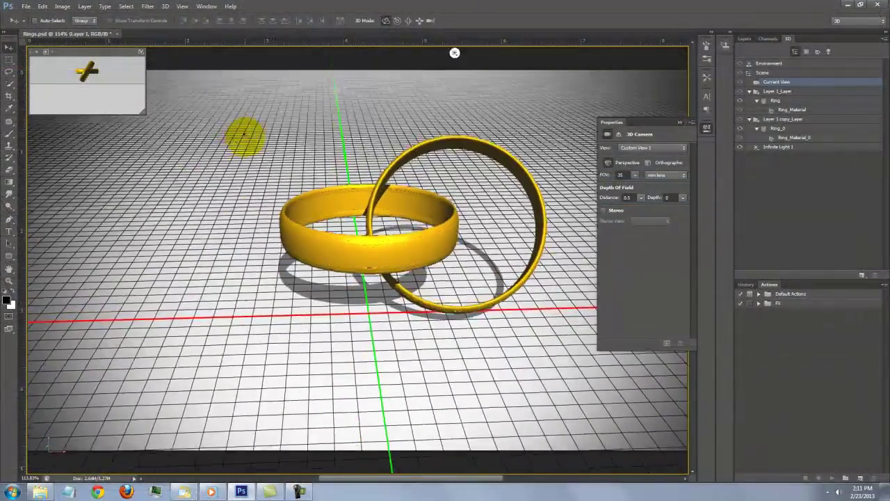
drag(455, 53, 681, 357)
mouse_move(242, 148)
mouse_down()
mouse_move(252, 100)
mouse_move(237, 151)
mouse_up()
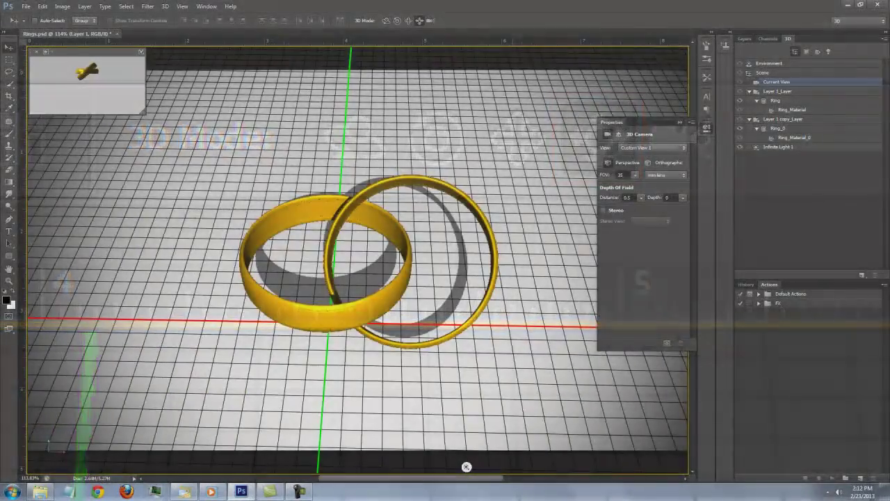
drag(518, 167, 498, 321)
Filter the 3D panel to lights, re-aim Infinite Light 1 upward, and give it shadow softness 20.
click(829, 54)
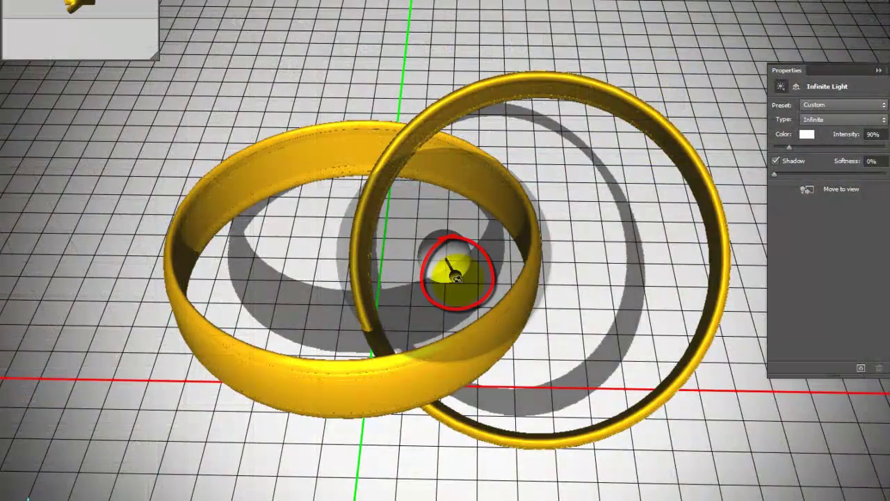
drag(456, 277, 561, 125)
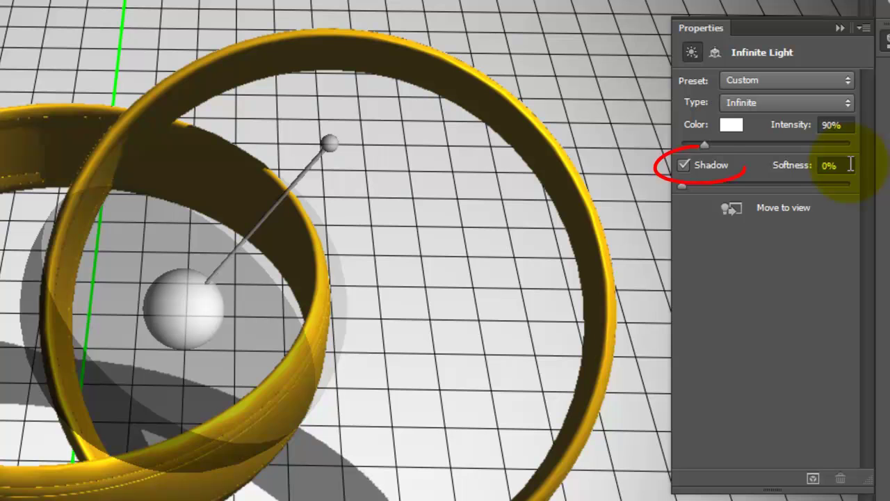
click(849, 164)
text(20)
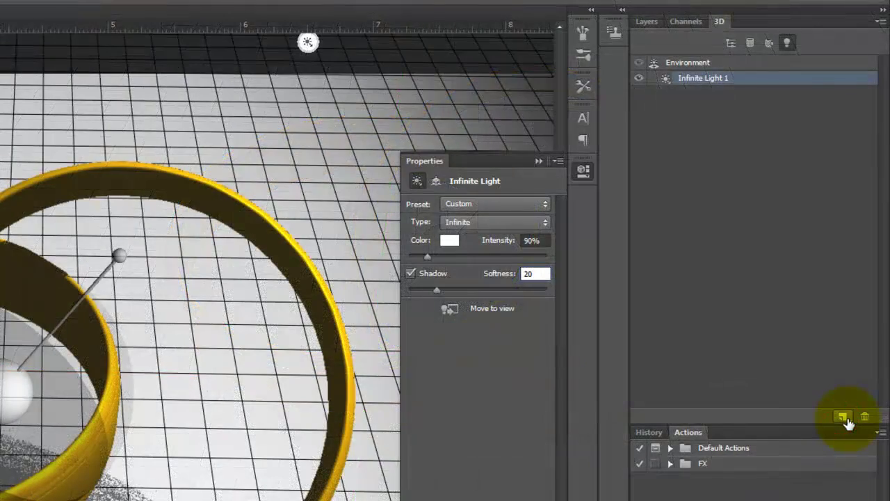
Add a new infinite light with intensity 15 and shadow softness 20.
click(843, 418)
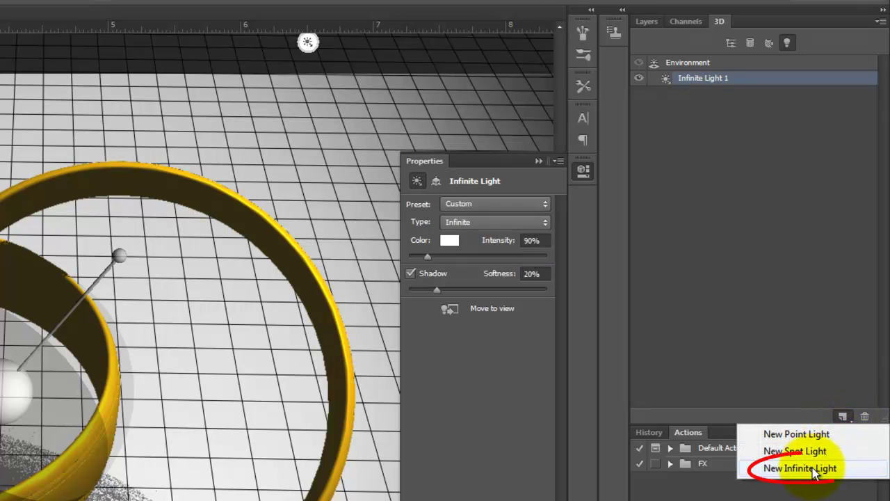
click(801, 468)
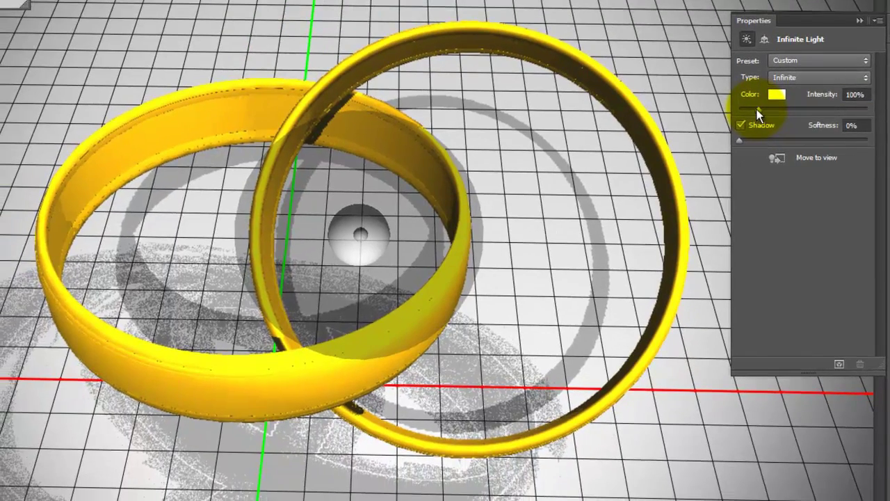
drag(465, 242, 446, 242)
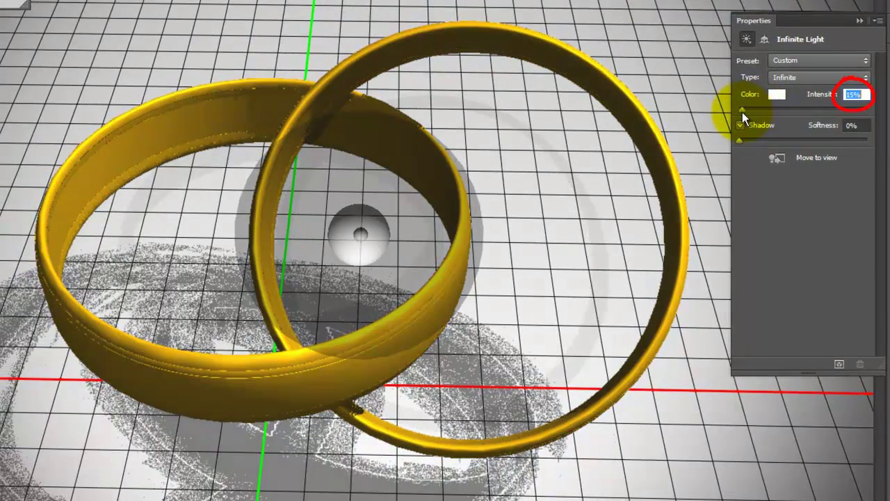
click(854, 125)
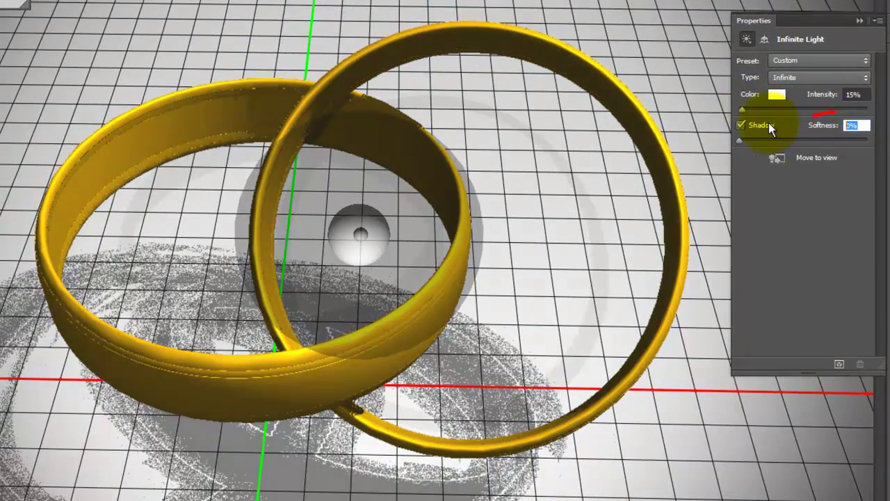
text(20)
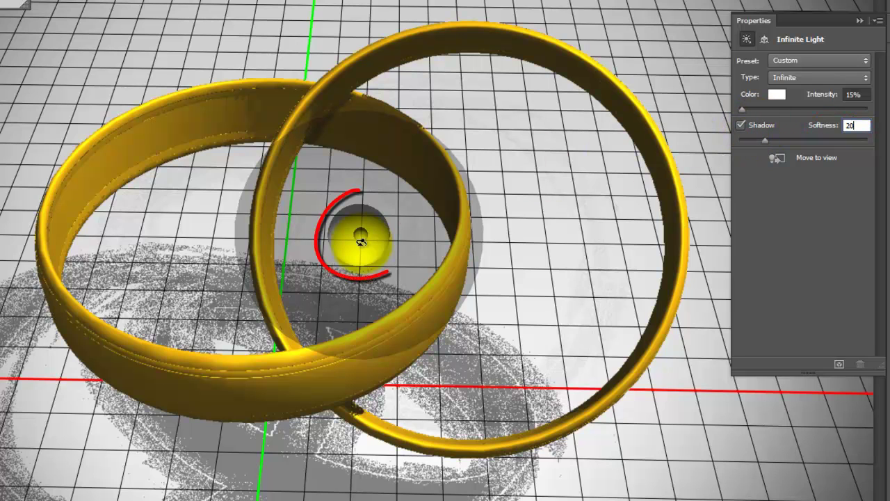
Angle Infinite Light 2 to shift the ring shadows and raise its intensity to 40.
mouse_move(356, 245)
mouse_down()
mouse_move(251, 309)
mouse_move(267, 354)
mouse_up()
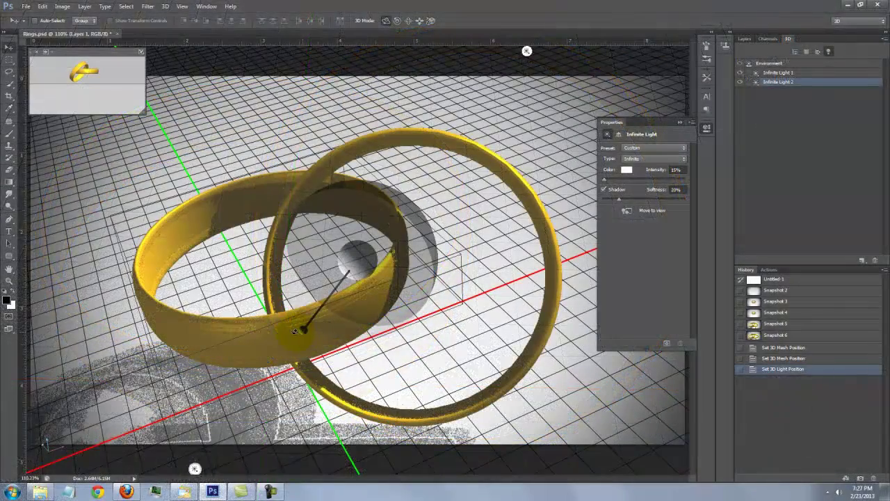
mouse_move(295, 331)
mouse_down()
mouse_move(254, 348)
mouse_move(271, 340)
mouse_up()
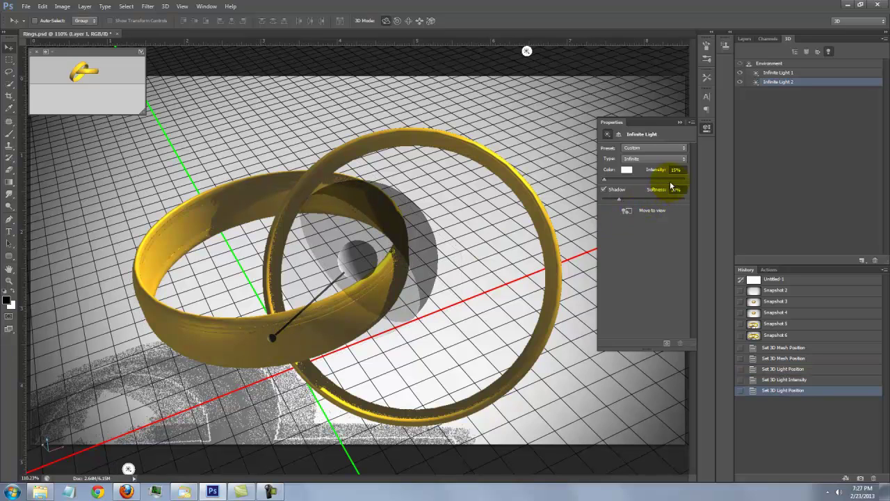
text(40)
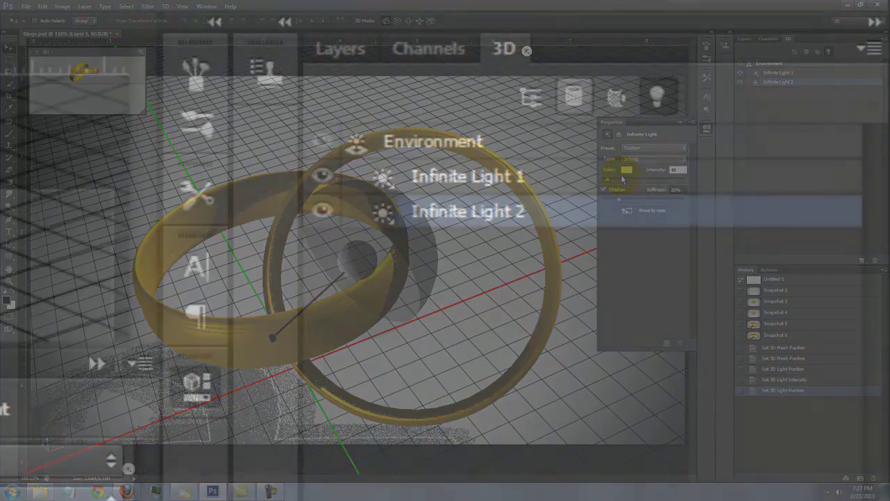
Filter the 3D panel to meshes, expand both layer groups, and select the Ring mesh.
click(805, 52)
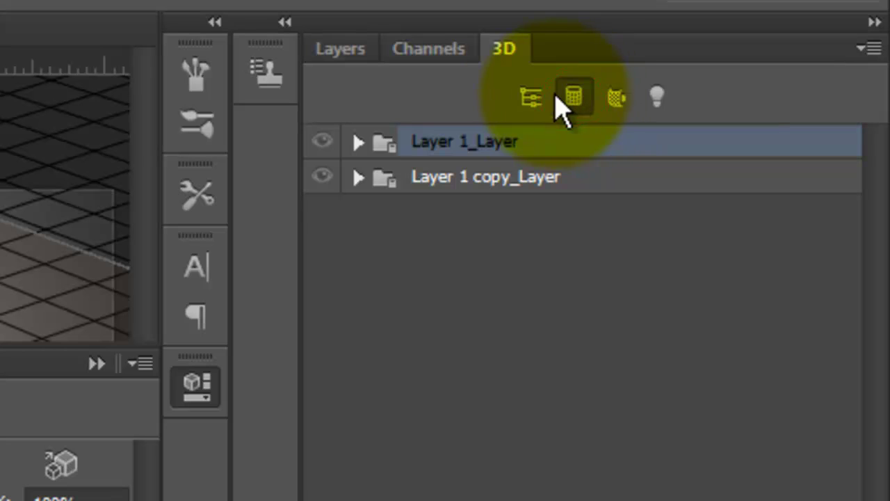
click(358, 143)
click(357, 214)
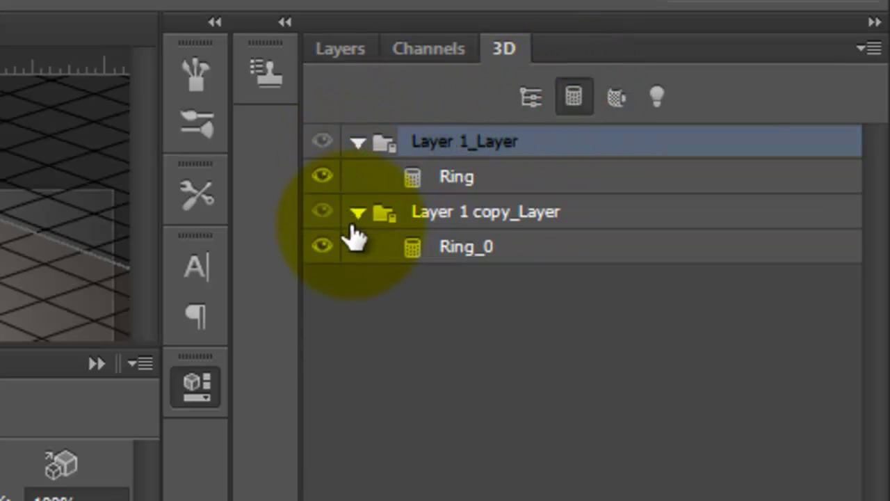
click(458, 178)
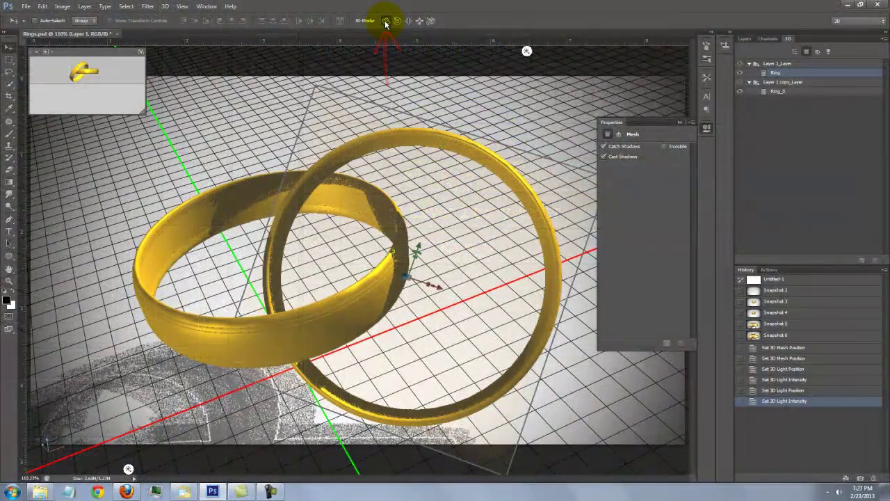
Rotate and roll the Ring mesh so it tilts forward through the other ring.
drag(473, 93, 450, 196)
mouse_move(445, 99)
mouse_down()
mouse_move(469, 103)
mouse_move(447, 107)
mouse_move(453, 89)
mouse_up()
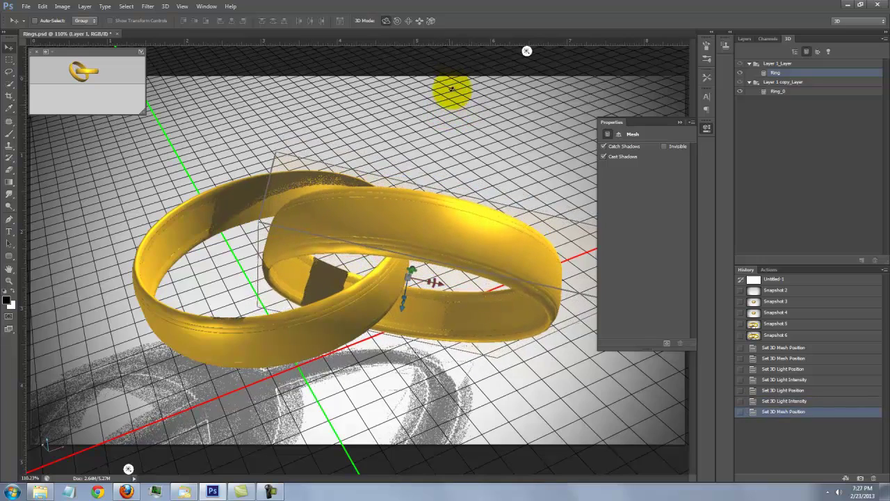
click(398, 22)
drag(411, 109, 466, 145)
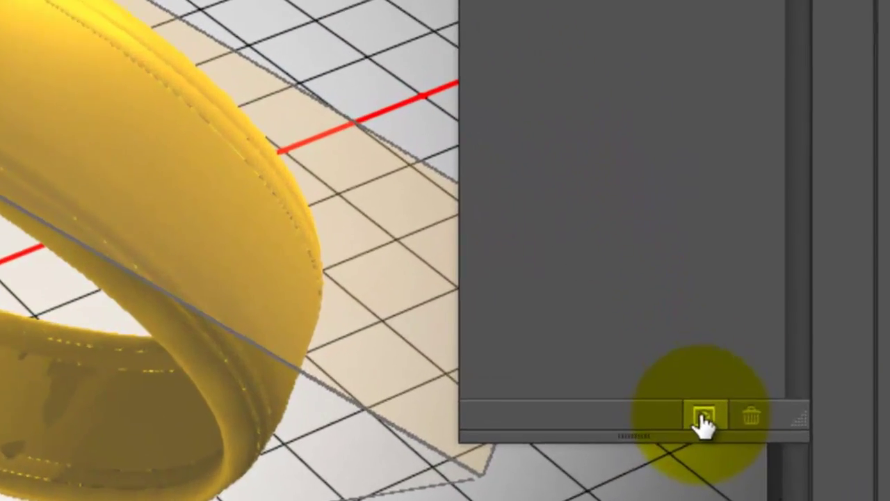
Render the 3D scene into smooth, reflective gold rings with soft grey shadows.
click(666, 344)
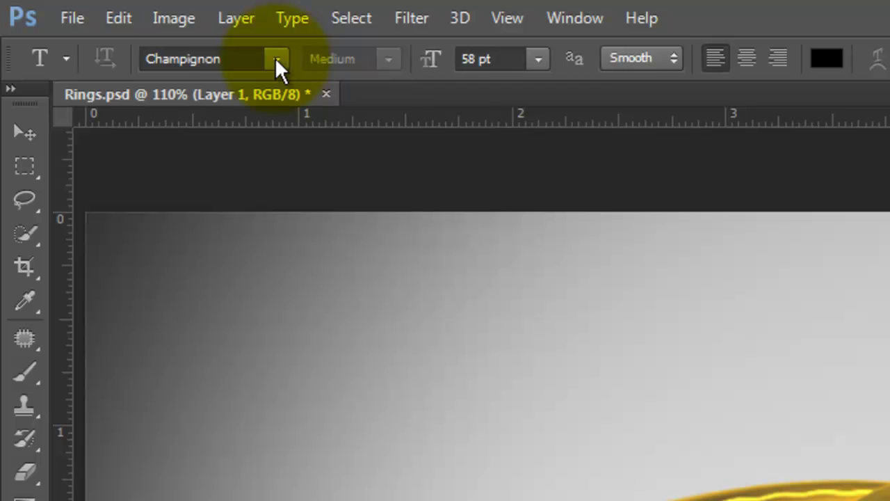
Type centred 'Happy Anniversary!' in Champignon 58 pt above the rings.
click(276, 57)
click(276, 58)
click(749, 56)
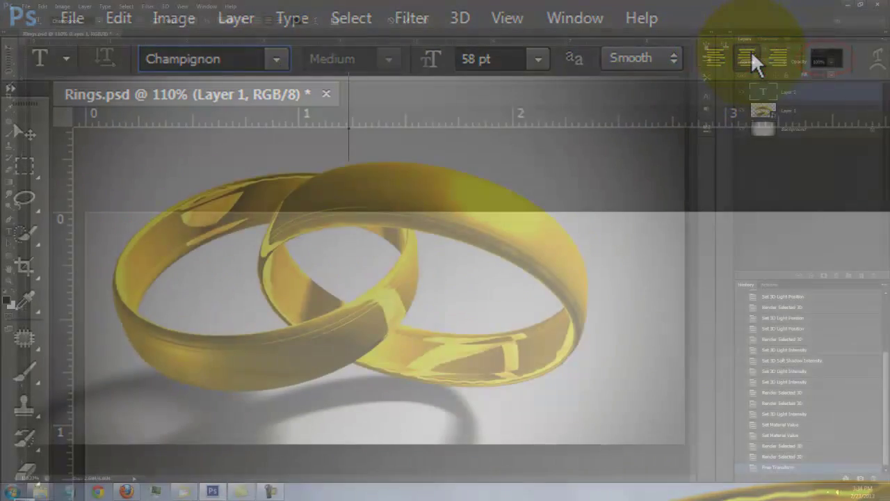
click(348, 129)
text(Happy Anniversary!)
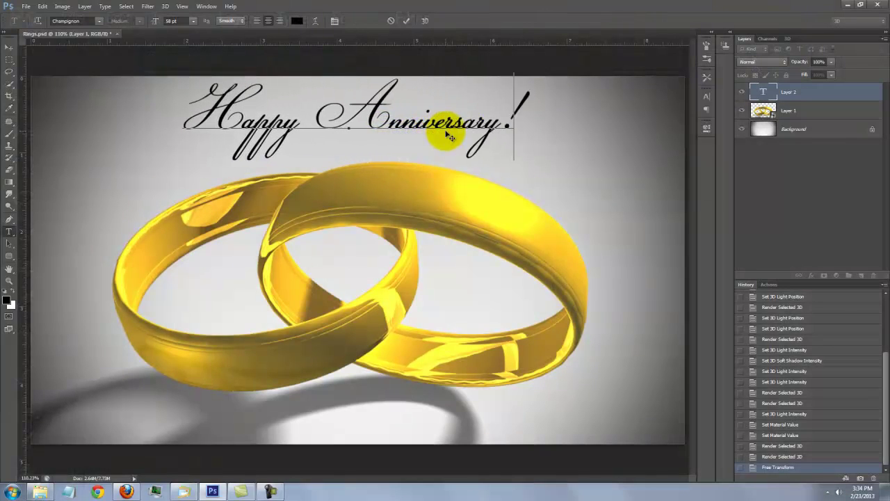
Use the Move tool to nudge the 'Happy Anniversary!' text slightly lower.
click(9, 47)
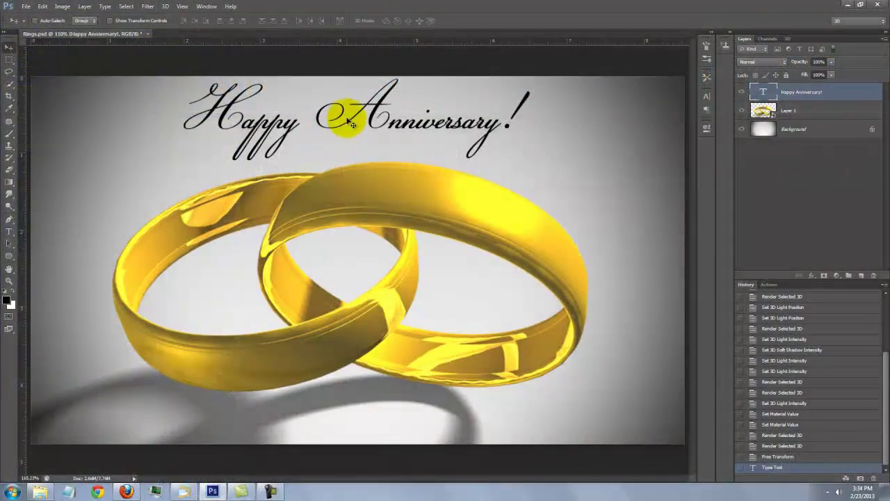
drag(351, 124, 350, 131)
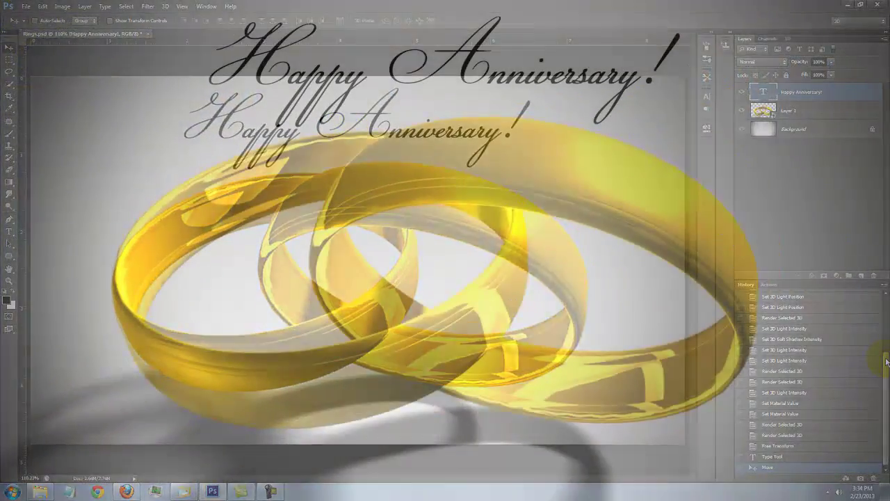